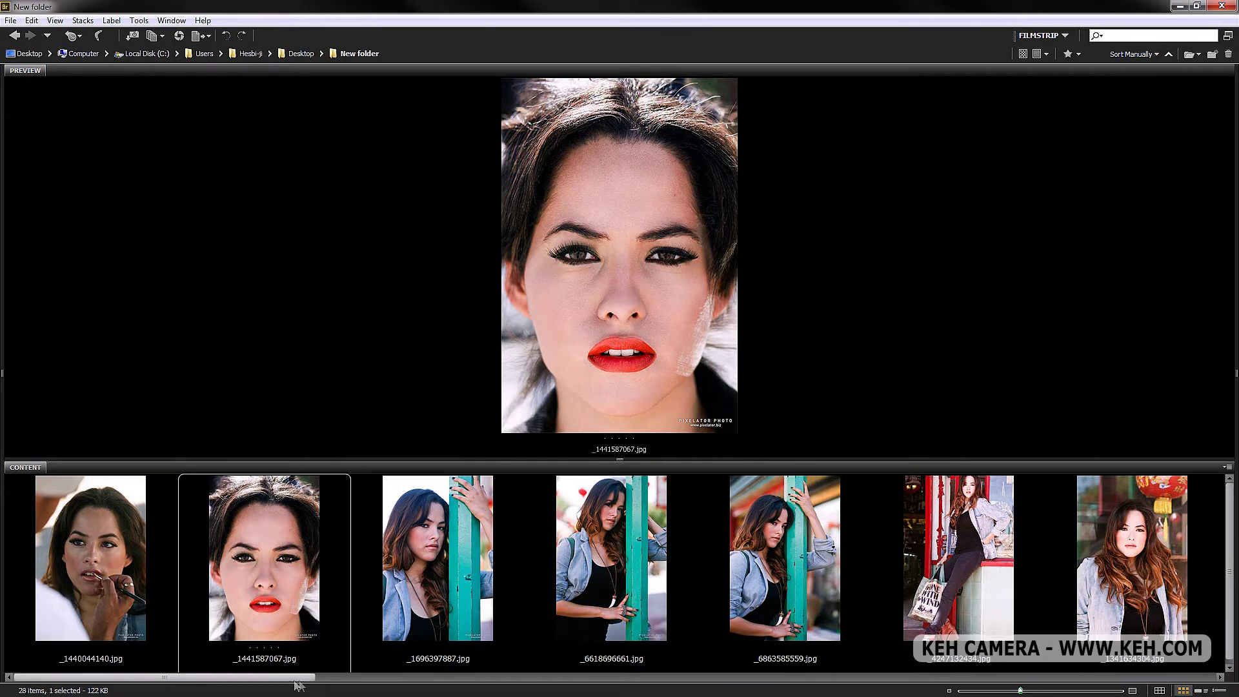
Select the six red-storefront portraits, from _4231161111.jpg to _1341634304.jpg, and open them in Camera Raw
{"action": "left_click_drag", "start_coordinate": [278, 678], "coordinate": [640, 695]}
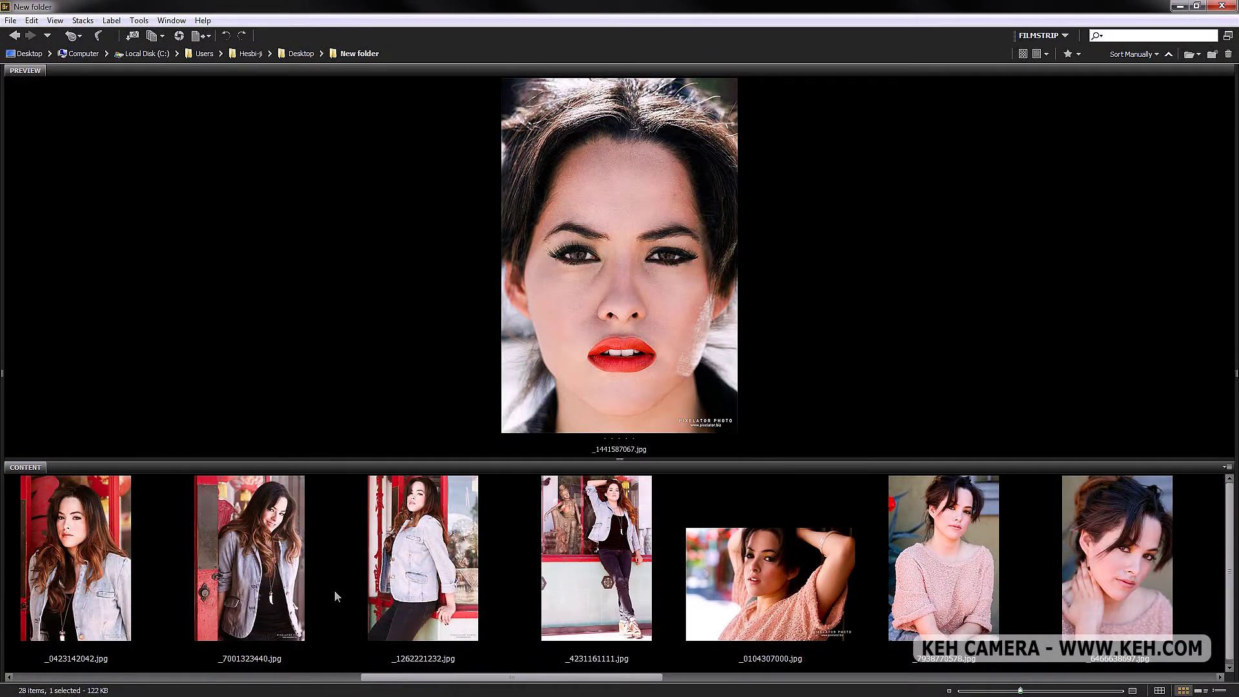
{"action": "left_click_drag", "start_coordinate": [524, 692], "coordinate": [447, 690]}
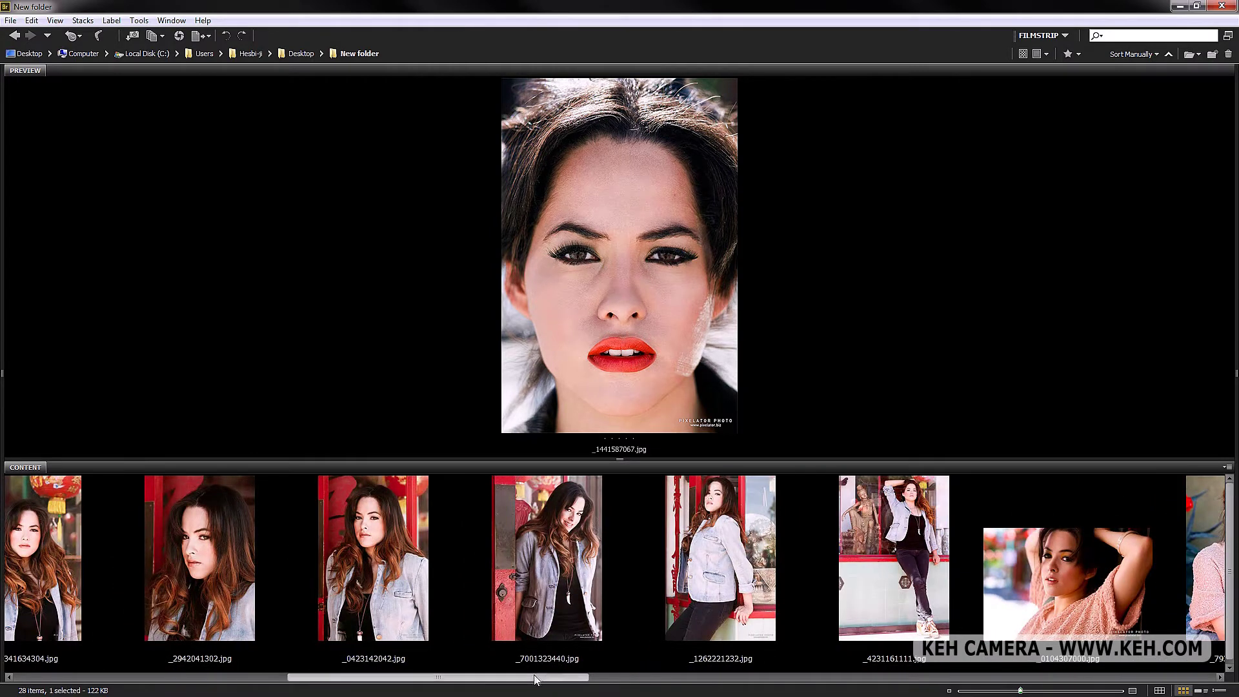
{"action": "left_click_drag", "start_coordinate": [541, 678], "coordinate": [521, 678]}
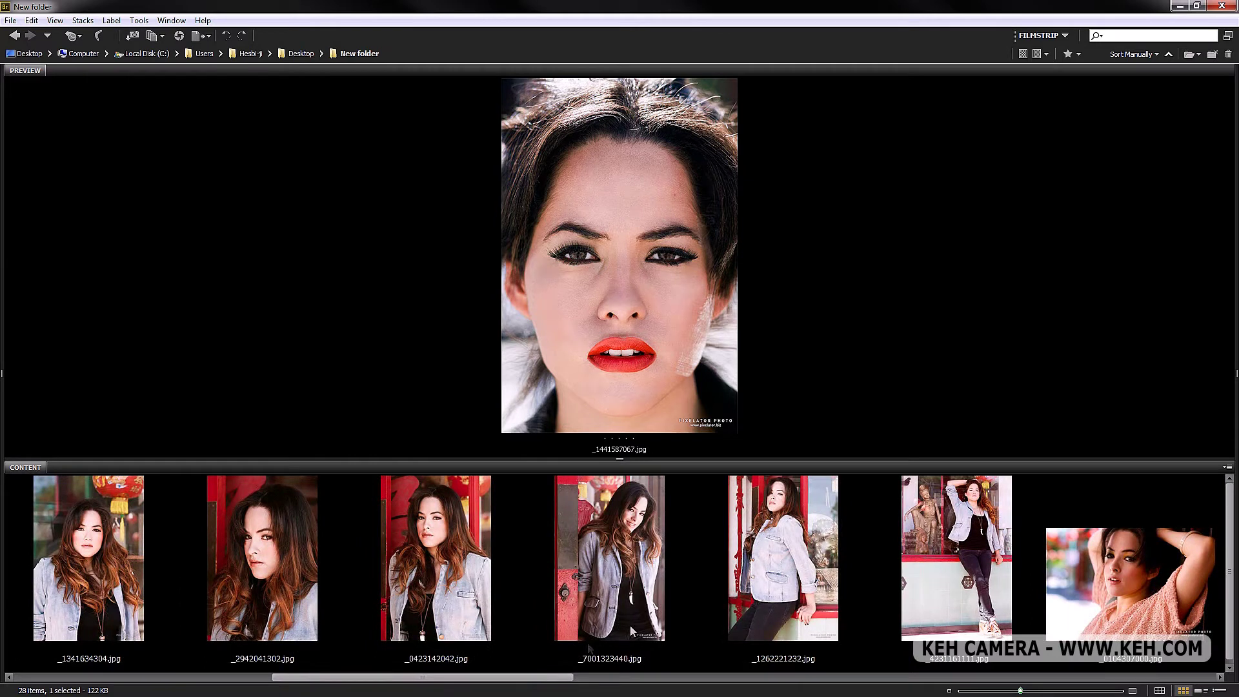
{"action": "left_click", "coordinate": [939, 545]}
{"action": "left_click", "coordinate": [805, 538], "text": "ctrl"}
{"action": "left_click", "coordinate": [610, 554], "text": "ctrl"}
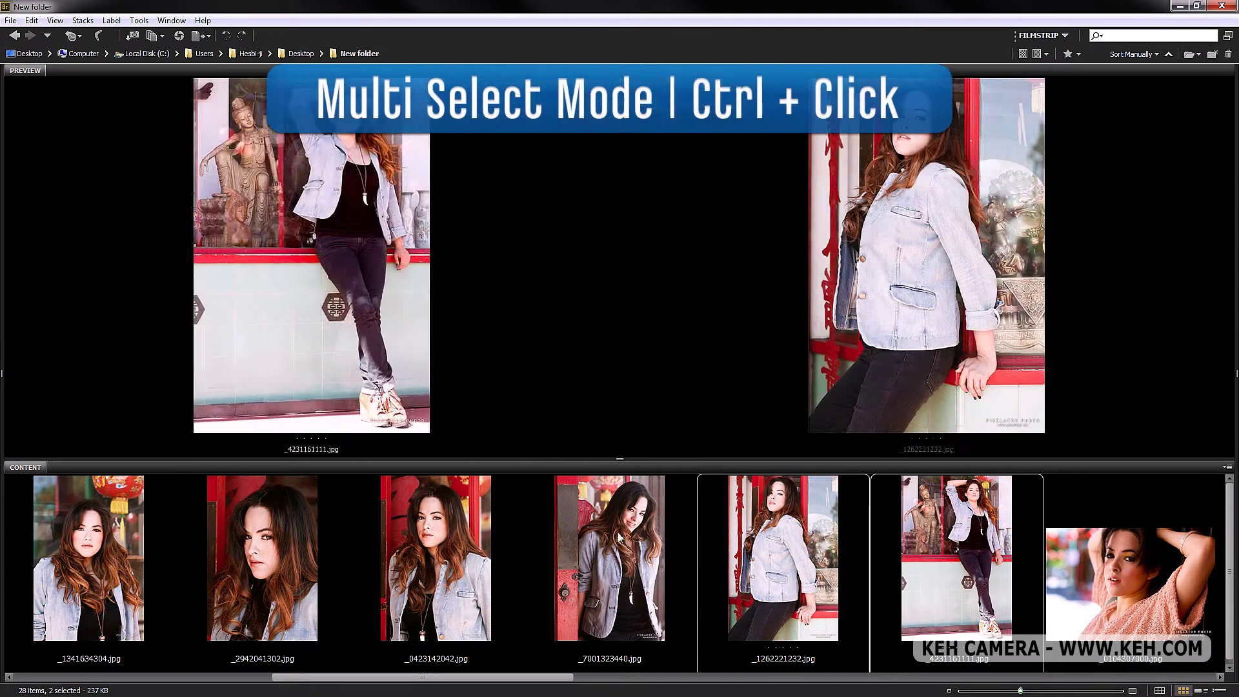
{"action": "left_click", "coordinate": [435, 554], "text": "ctrl"}
{"action": "left_click", "coordinate": [253, 549], "text": "ctrl"}
{"action": "left_click", "coordinate": [79, 553], "text": "ctrl"}
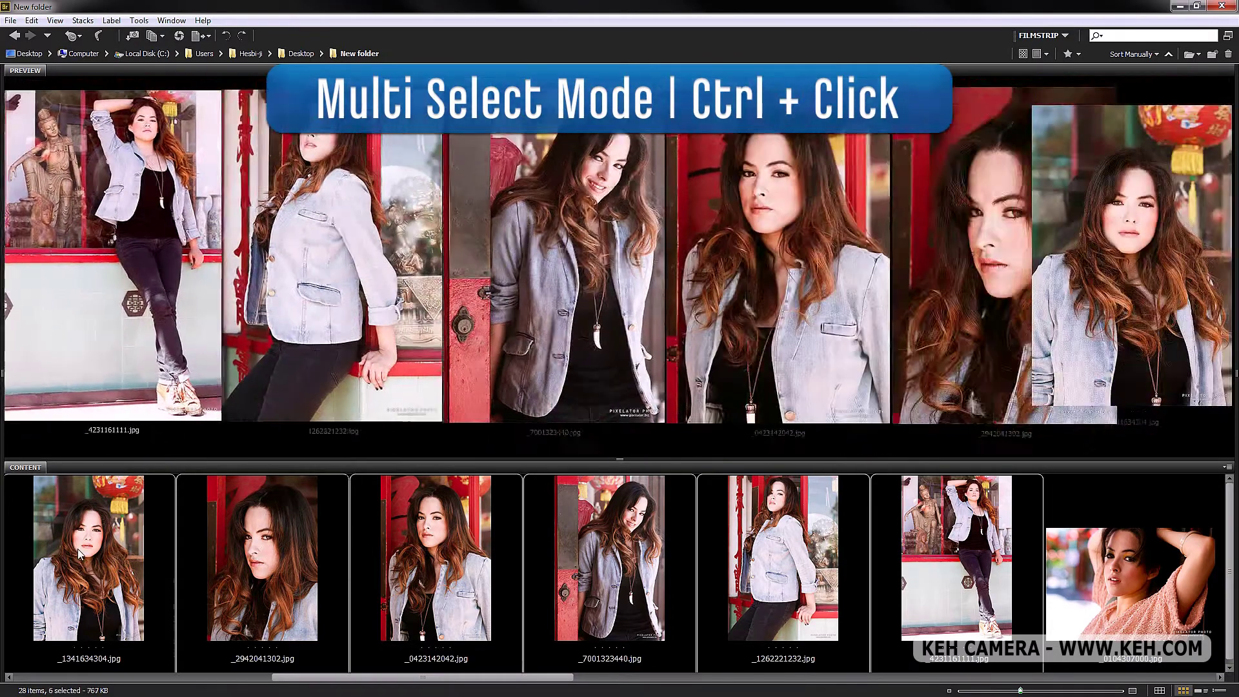
{"action": "right_click", "coordinate": [114, 536]}
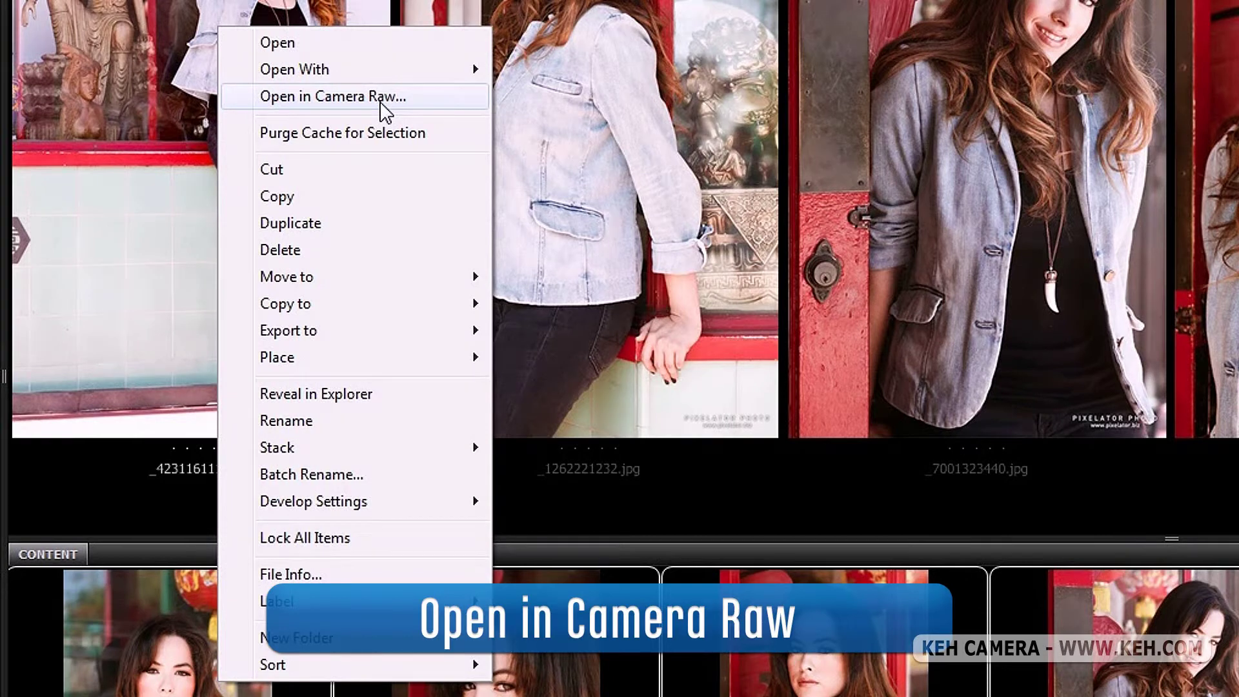
{"action": "left_click", "coordinate": [385, 97]}
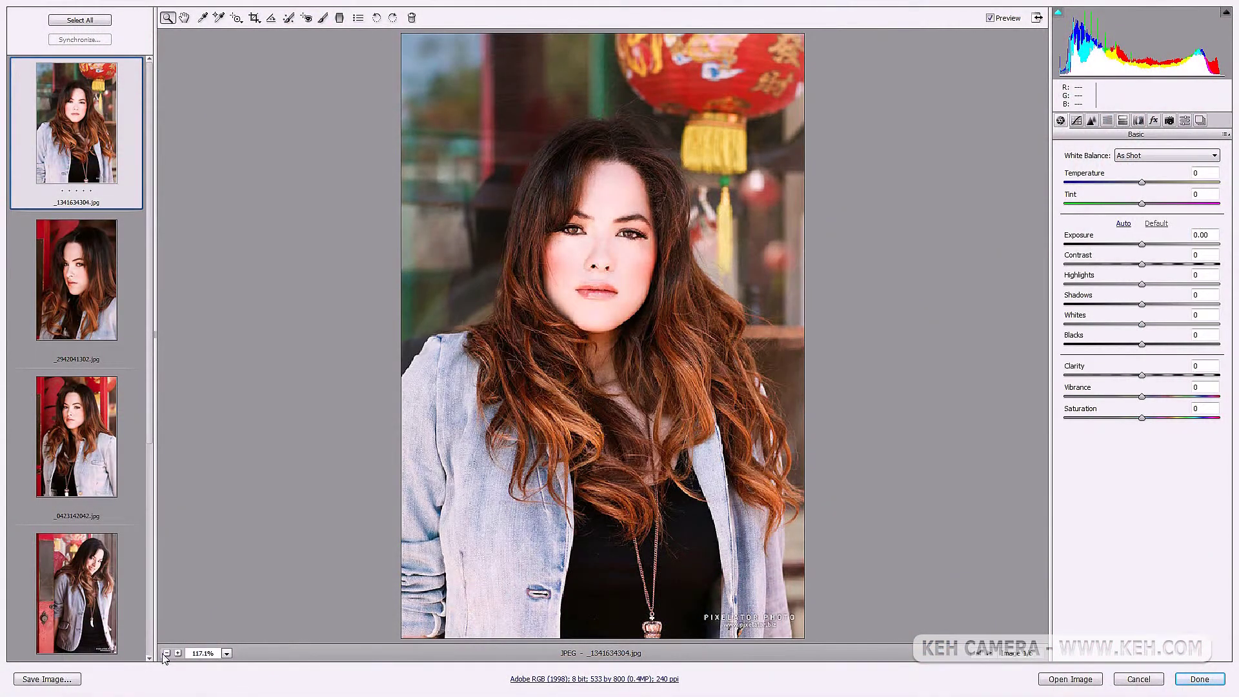
At 100% zoom, set _1341634304.jpg's Blacks to -58 and Clarity to +11
{"action": "left_click", "coordinate": [166, 653]}
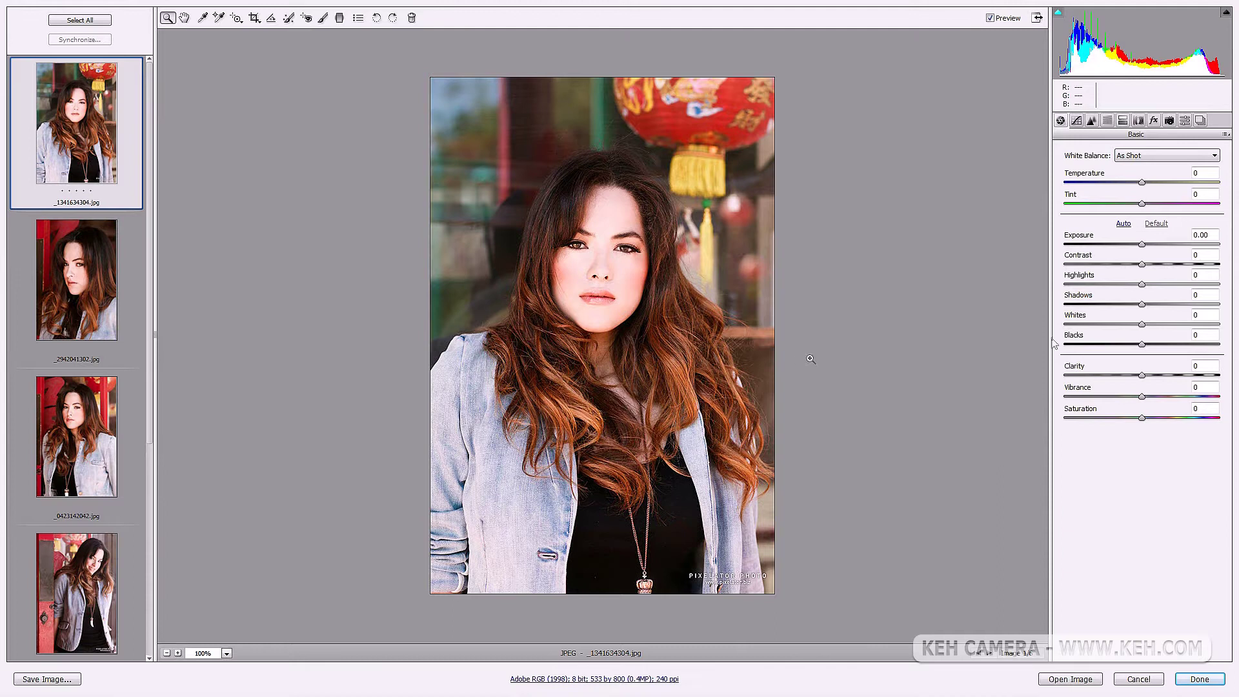
{"action": "left_click", "coordinate": [1117, 349]}
{"action": "mouse_move", "coordinate": [1107, 345]}
{"action": "left_mouse_down"}
{"action": "mouse_move", "coordinate": [1091, 344]}
{"action": "mouse_move", "coordinate": [1099, 351]}
{"action": "left_mouse_up"}
{"action": "left_click", "coordinate": [1150, 375]}
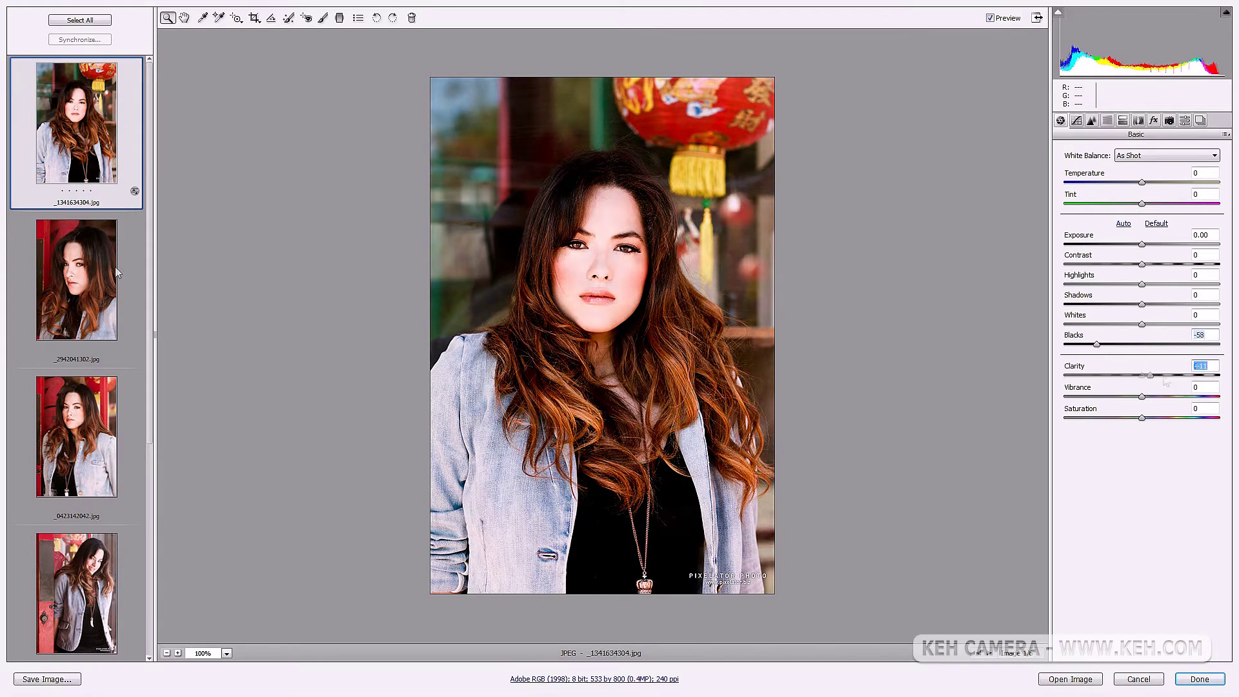
{"action": "left_click", "coordinate": [98, 300], "text": "ctrl"}
Add the remaining portraits to the filmstrip selection and bring the Synchronize dialog into view
{"action": "left_click", "coordinate": [90, 463], "text": "ctrl"}
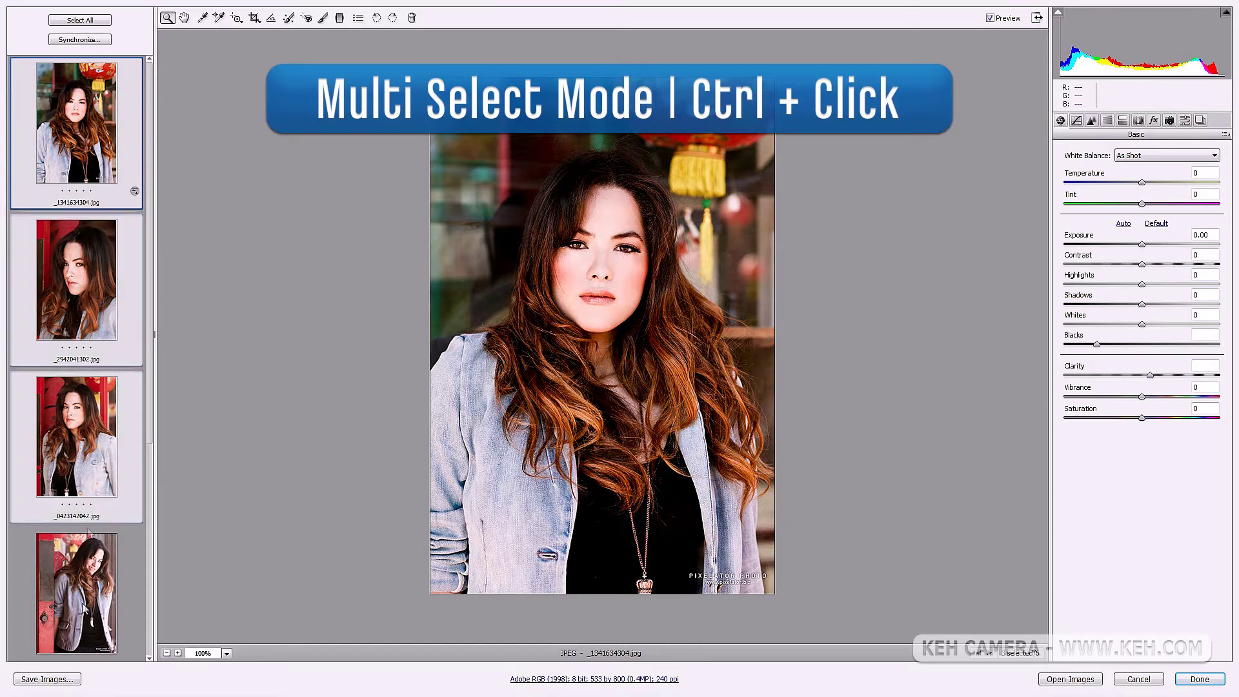
{"action": "left_click", "coordinate": [89, 532], "text": "ctrl"}
{"action": "scroll", "coordinate": [89, 535], "scroll_direction": "down", "scroll_amount": 3}
{"action": "left_click", "coordinate": [89, 516], "text": "ctrl"}
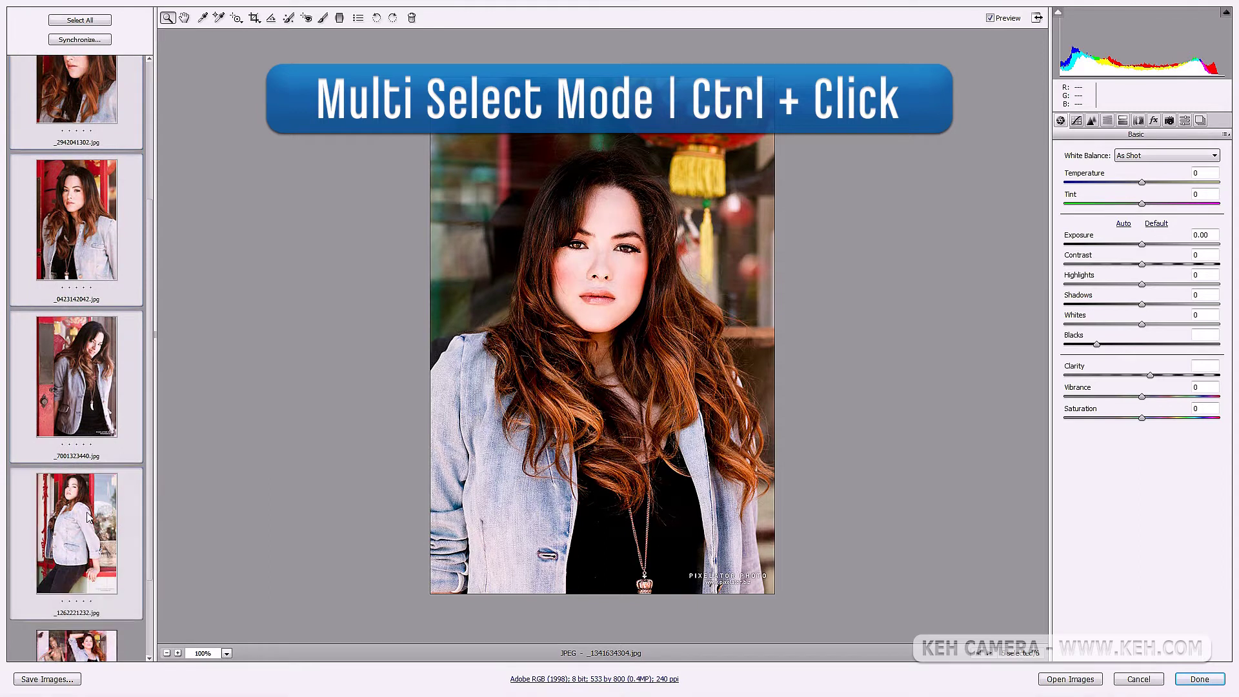
{"action": "scroll", "coordinate": [97, 500], "scroll_direction": "down", "scroll_amount": 2}
{"action": "left_click", "coordinate": [87, 566], "text": "ctrl"}
{"action": "scroll", "coordinate": [100, 500], "scroll_direction": "up", "scroll_amount": 5}
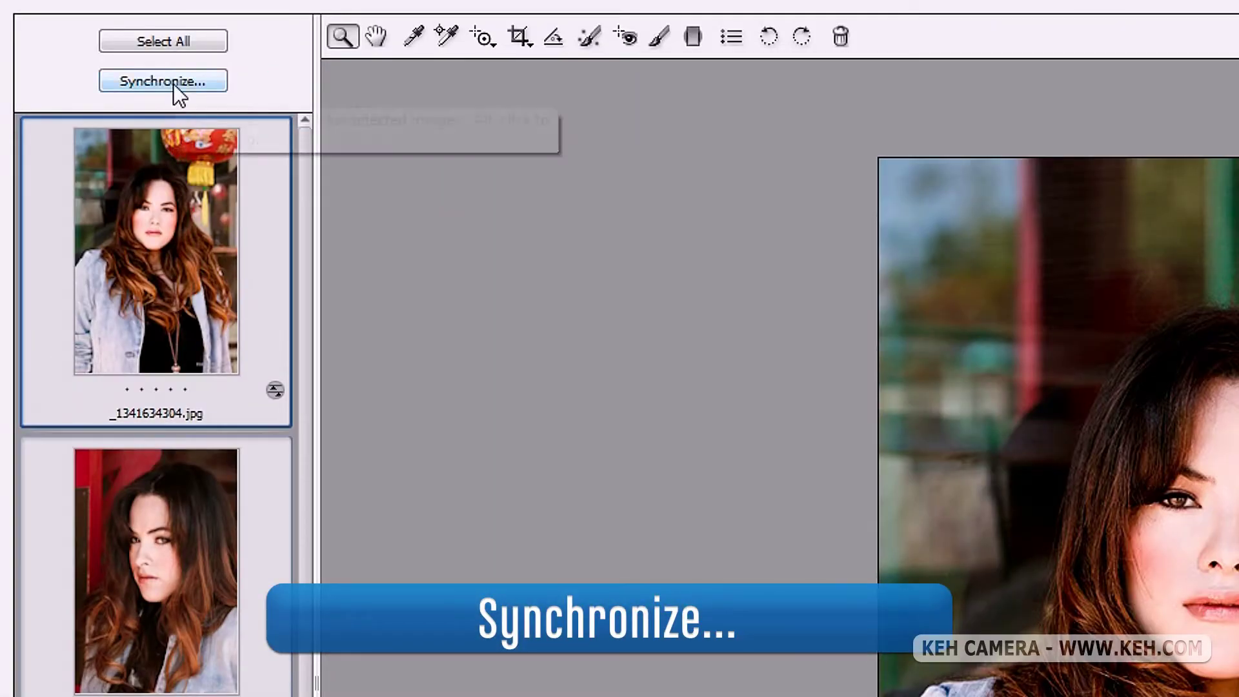
{"action": "left_click", "coordinate": [173, 83]}
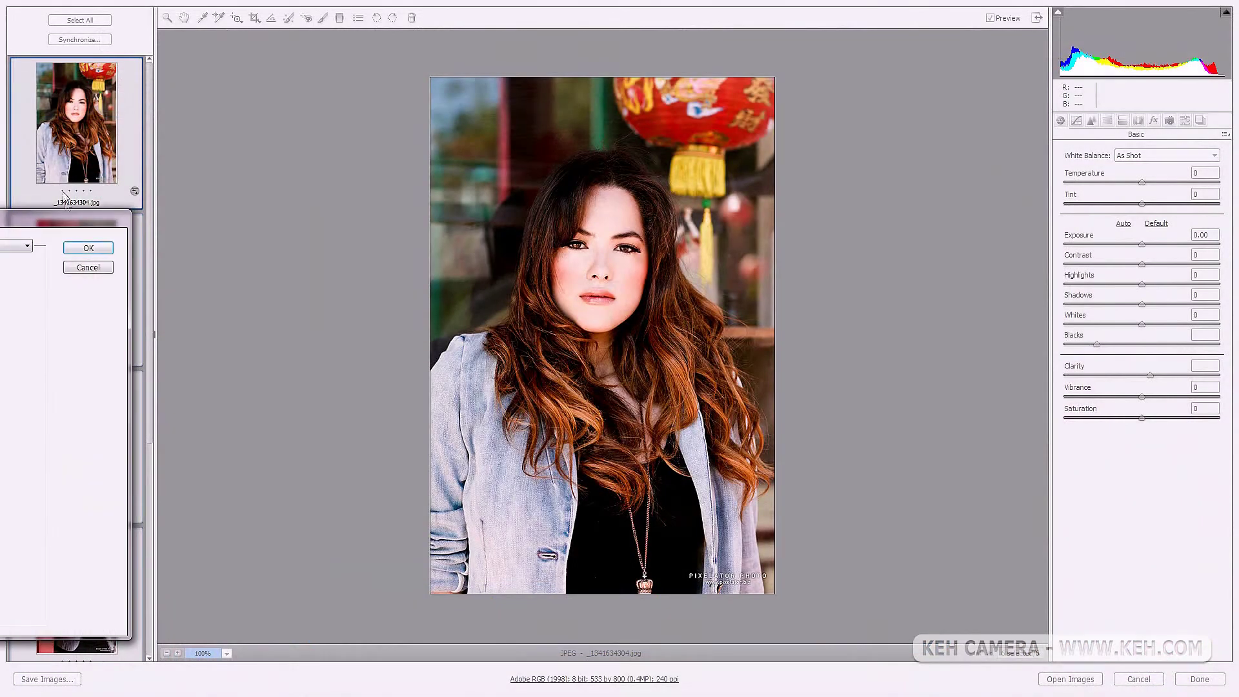
{"action": "left_click_drag", "start_coordinate": [67, 223], "coordinate": [920, 119]}
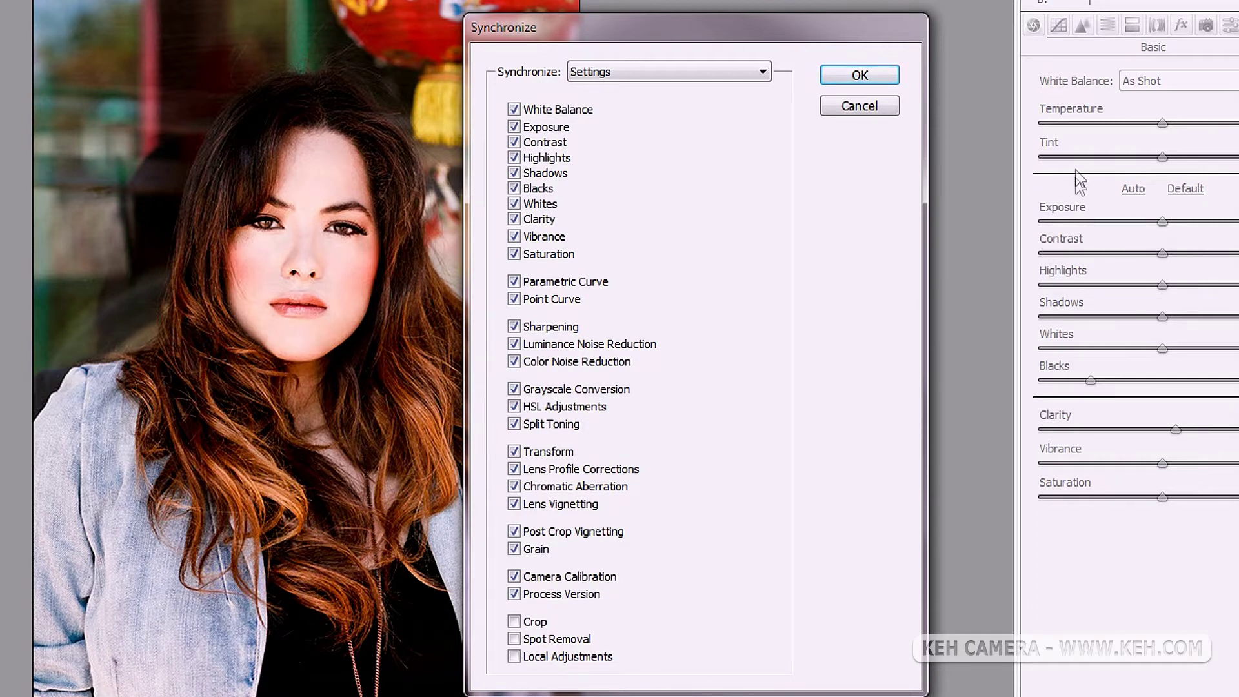
Synchronize the Blacks -58 and Clarity +11 settings across all six portraits
{"action": "left_click", "coordinate": [881, 76]}
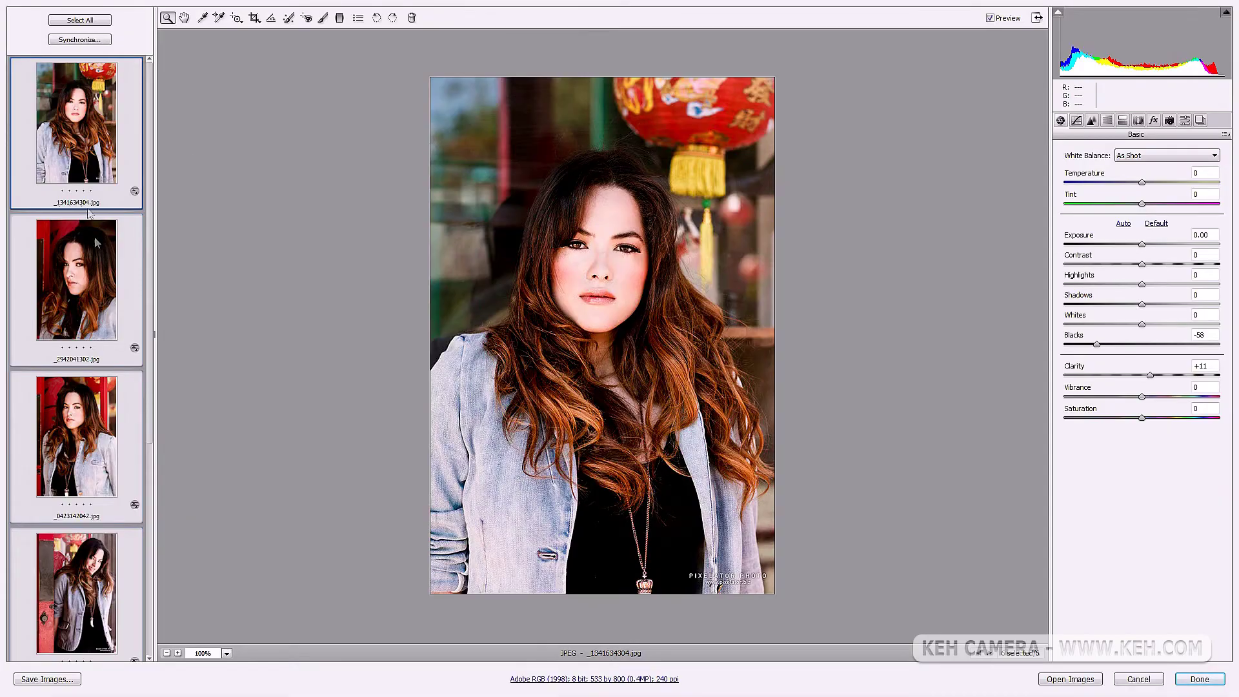
{"action": "scroll", "coordinate": [81, 380], "scroll_direction": "down", "scroll_amount": 5}
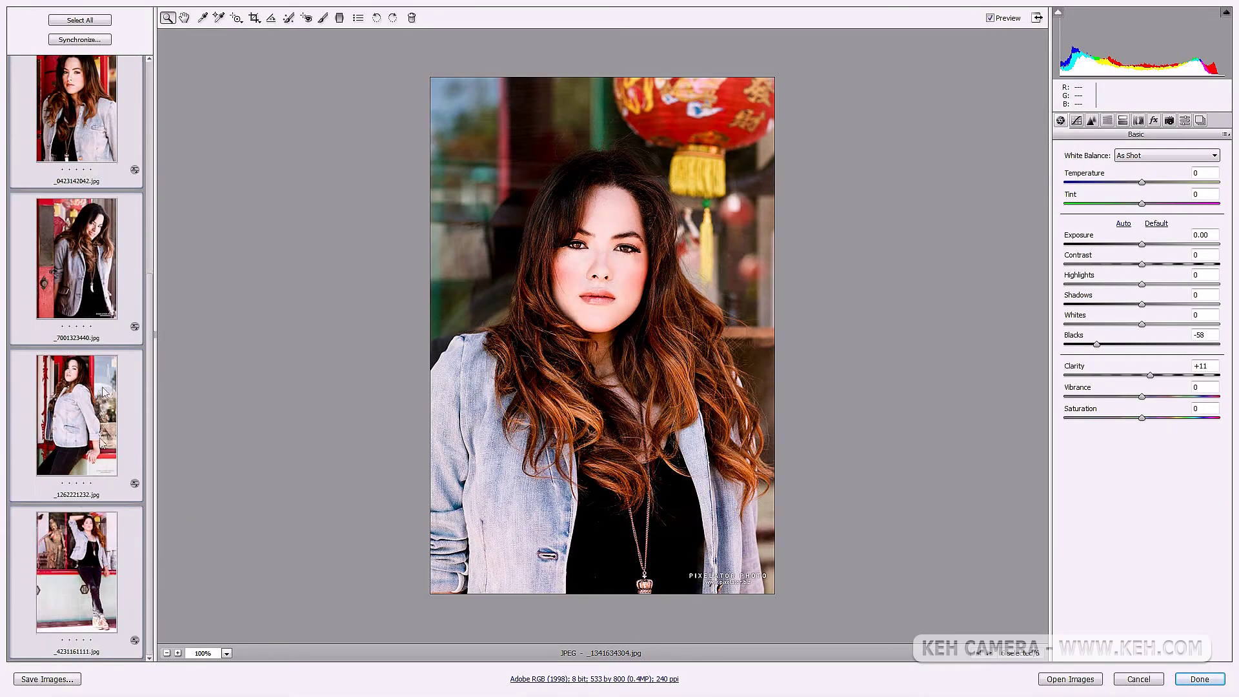
{"action": "scroll", "coordinate": [132, 216], "scroll_direction": "up", "scroll_amount": 5}
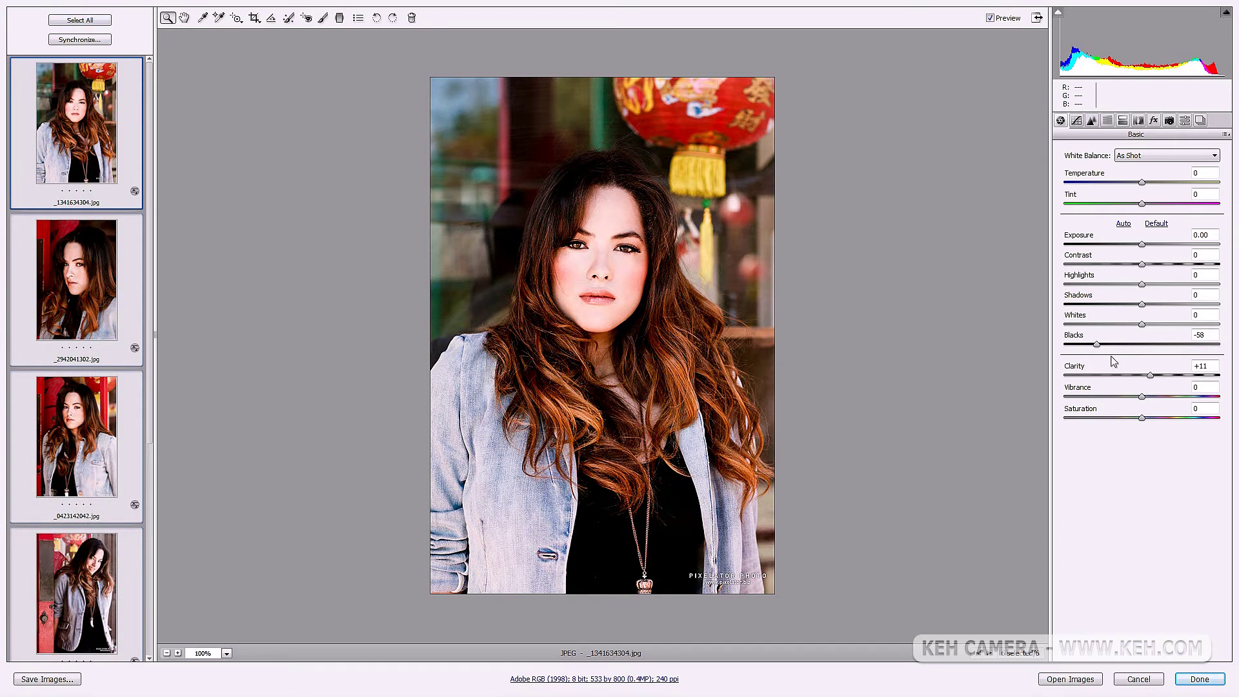
Lighten Blacks on all selected portraits from -58 to -18
{"action": "left_click_drag", "start_coordinate": [1098, 345], "coordinate": [1102, 345]}
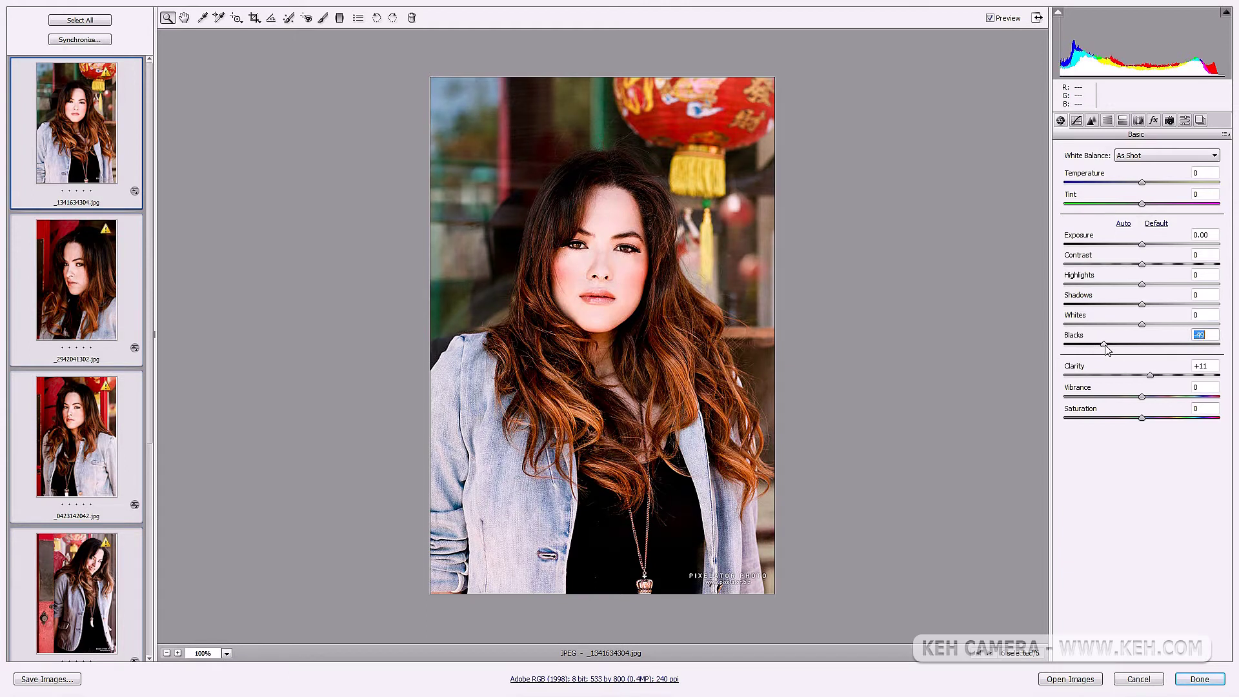
{"action": "left_click_drag", "start_coordinate": [1107, 348], "coordinate": [1109, 349]}
{"action": "left_click_drag", "start_coordinate": [1116, 350], "coordinate": [1117, 350]}
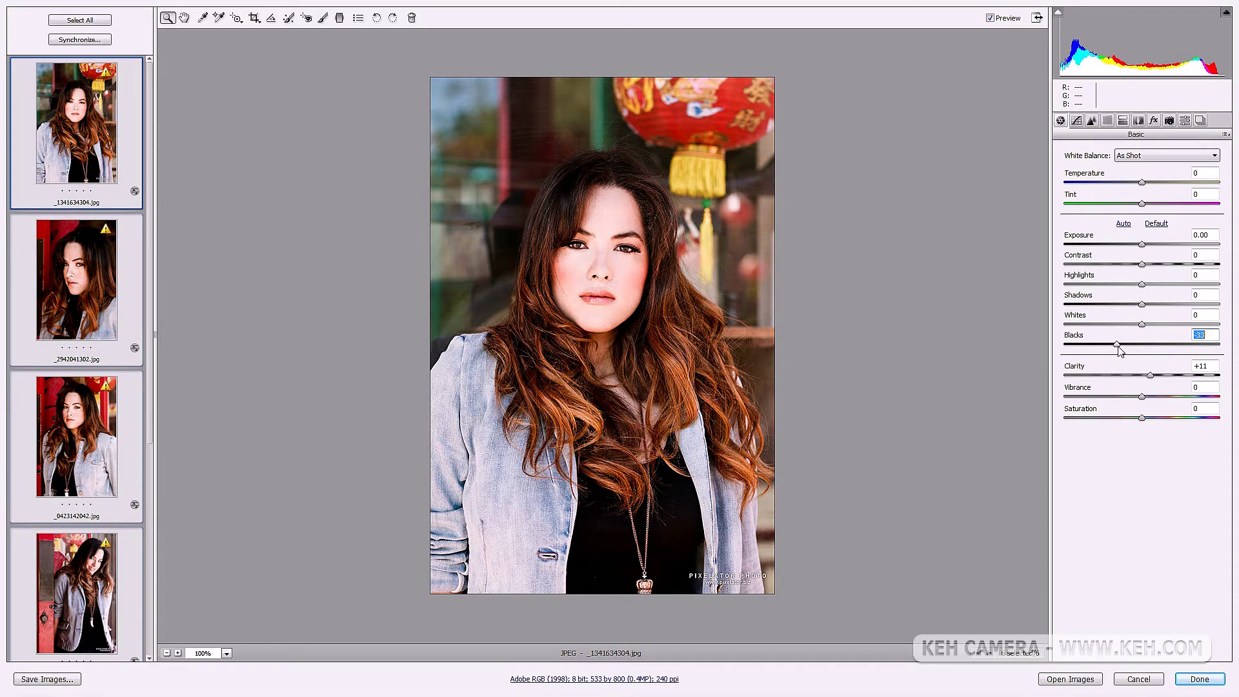
{"action": "left_click_drag", "start_coordinate": [1121, 350], "coordinate": [1131, 352]}
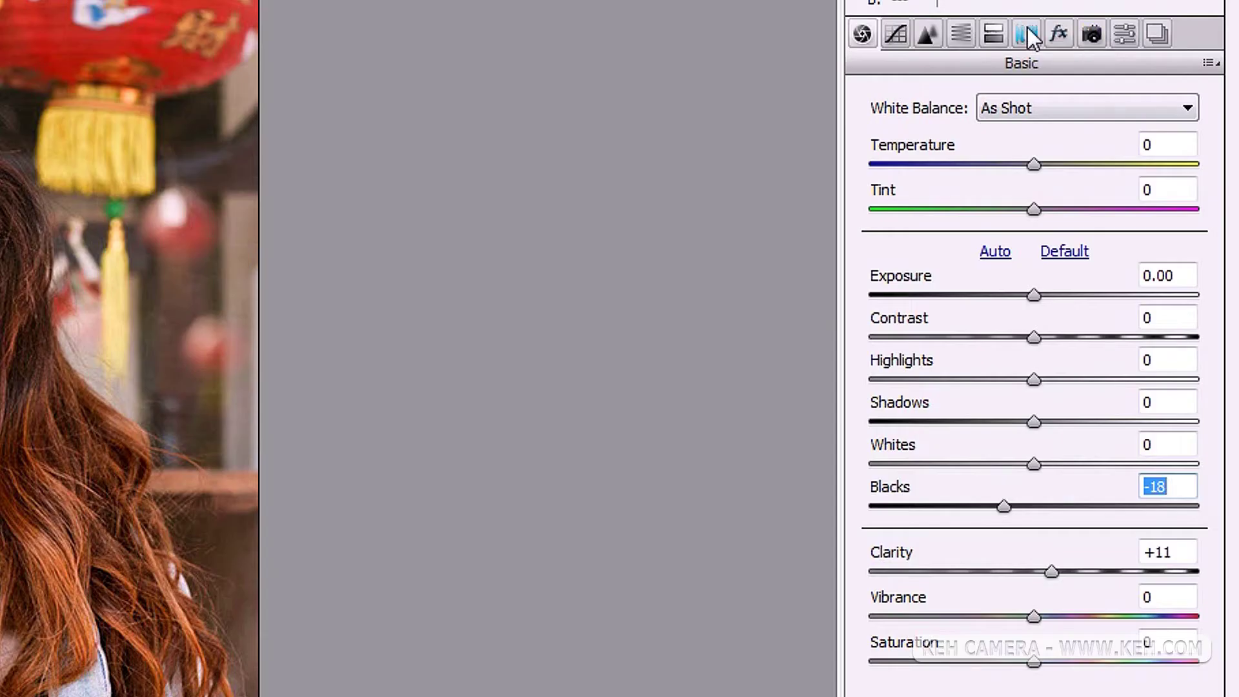
Set Post Crop Vignetting Amount to -44 in the Effects panel
{"action": "left_click", "coordinate": [1137, 120]}
{"action": "left_click", "coordinate": [994, 34]}
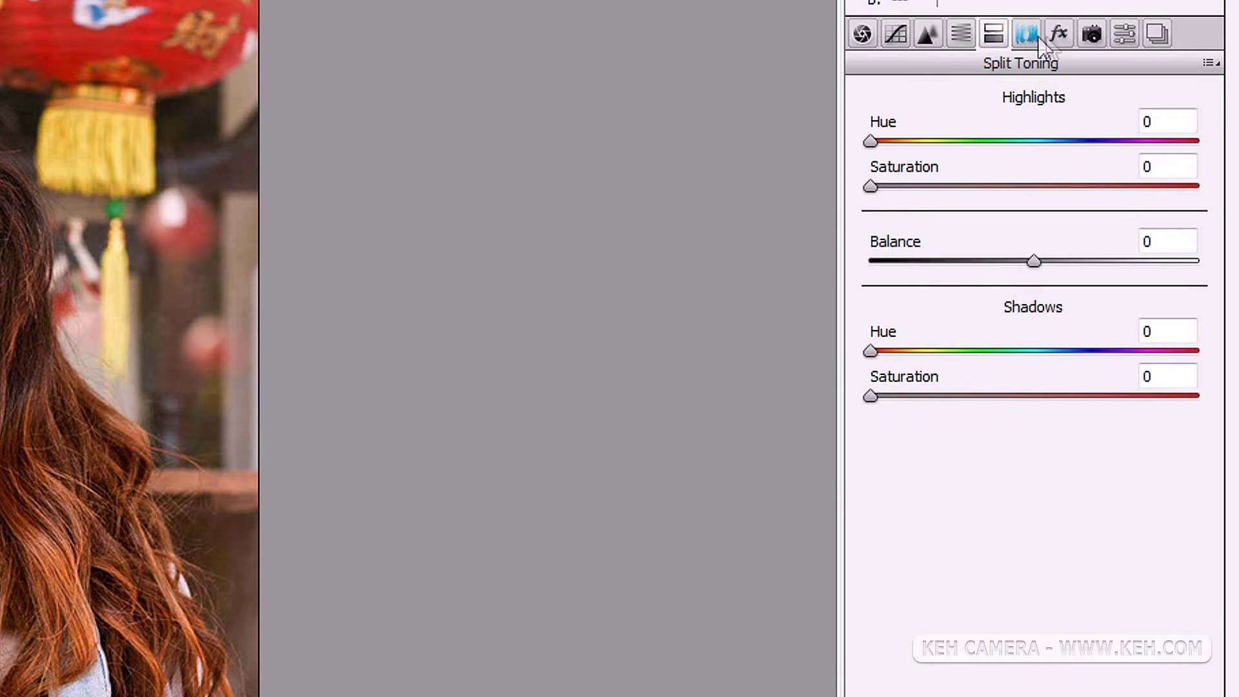
{"action": "left_click", "coordinate": [1058, 34]}
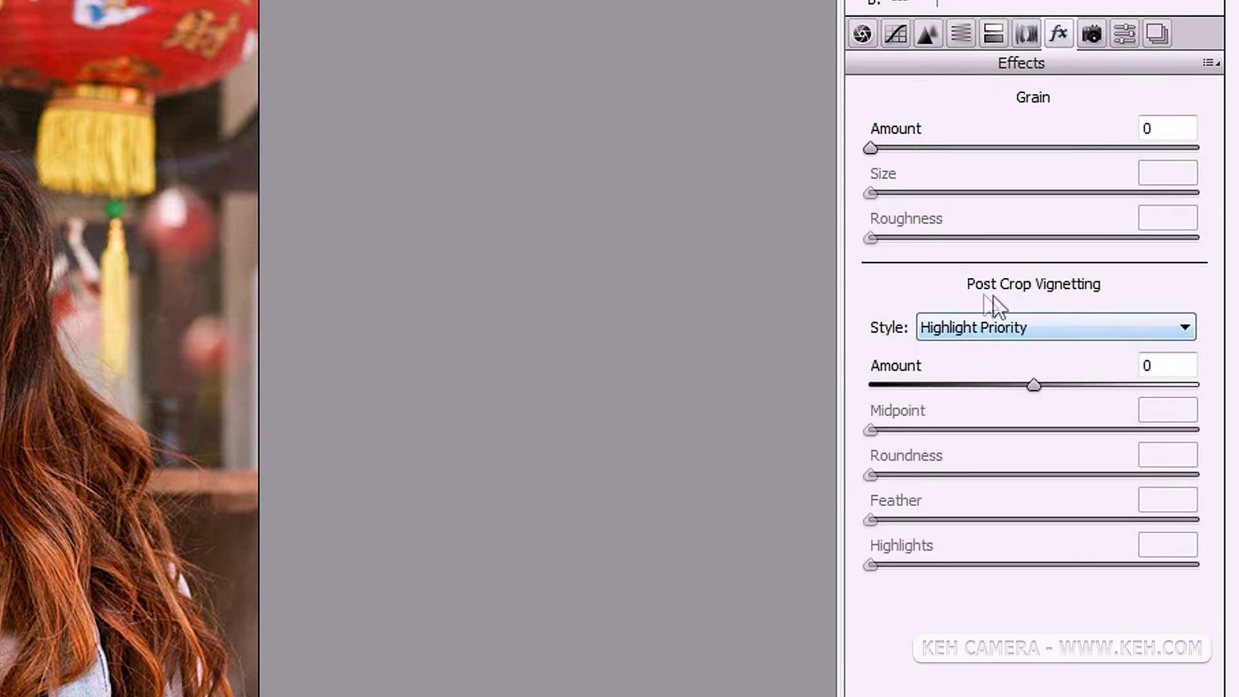
{"action": "left_click_drag", "start_coordinate": [1033, 385], "coordinate": [1007, 385]}
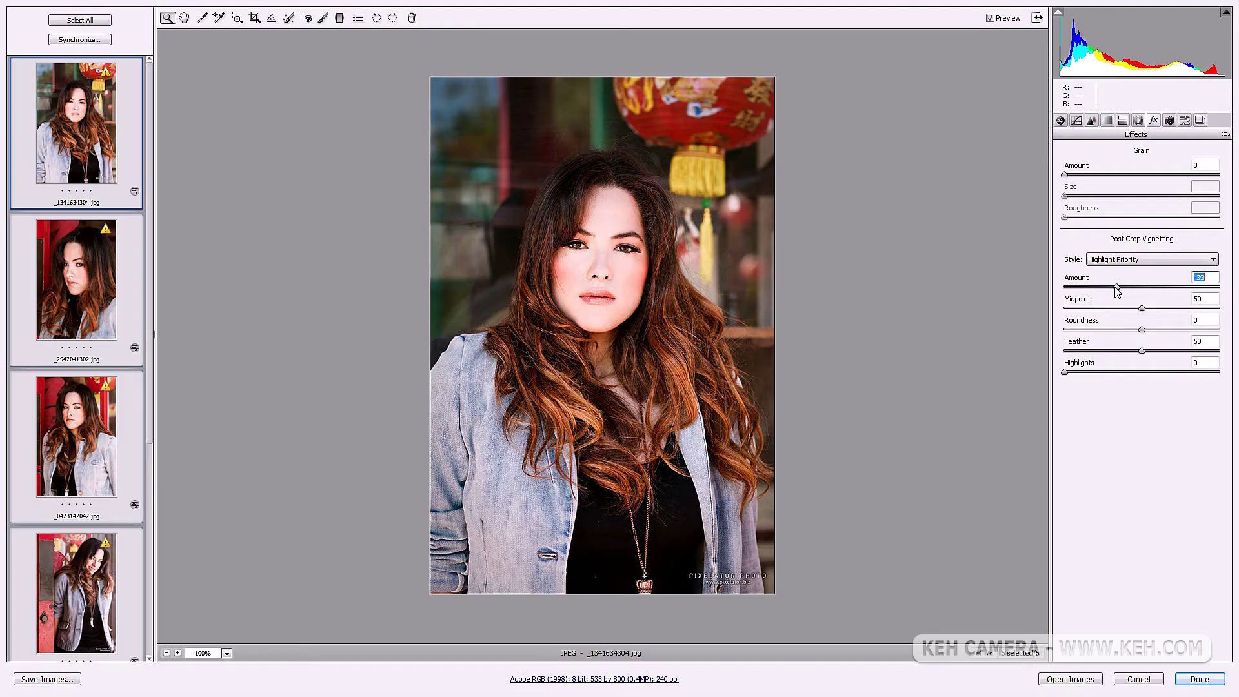
{"action": "left_click_drag", "start_coordinate": [1115, 287], "coordinate": [1106, 286]}
Step through the filmstrip from _2942041302.jpg to the last portrait, _4231161111.jpg
{"action": "left_click", "coordinate": [78, 303]}
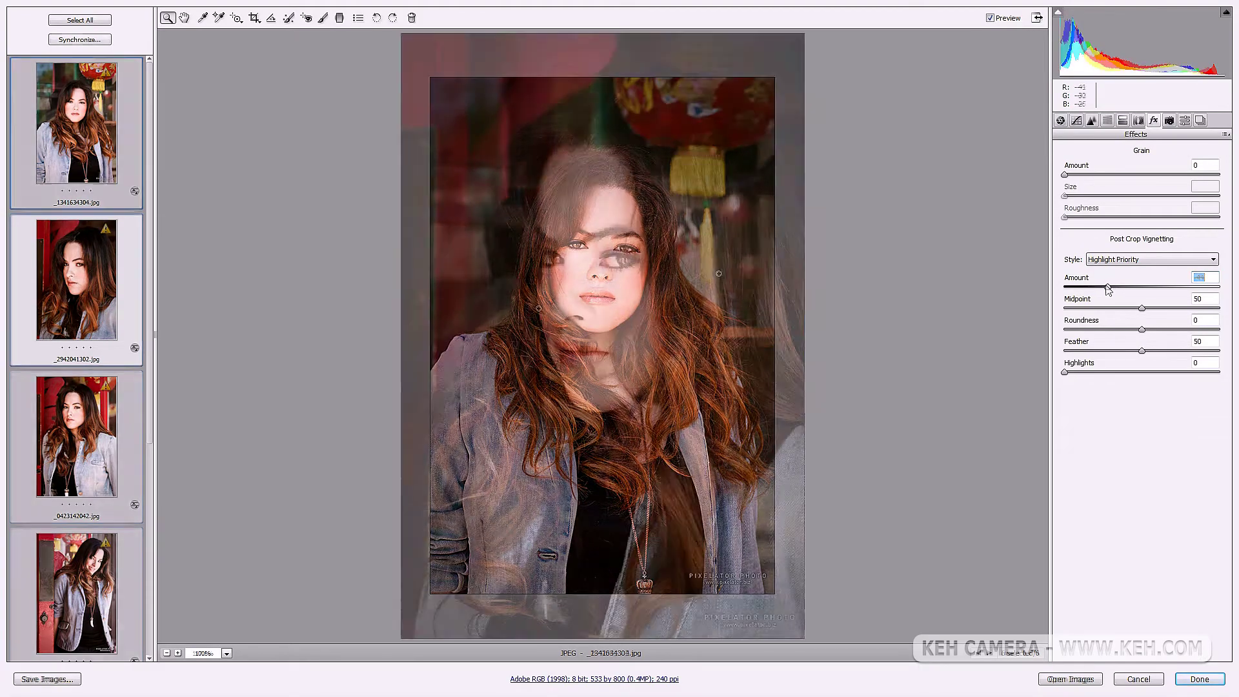
{"action": "left_click", "coordinate": [93, 429]}
{"action": "key", "text": "Down"}
{"action": "key", "text": "Down"}
{"action": "key", "text": "Down"}
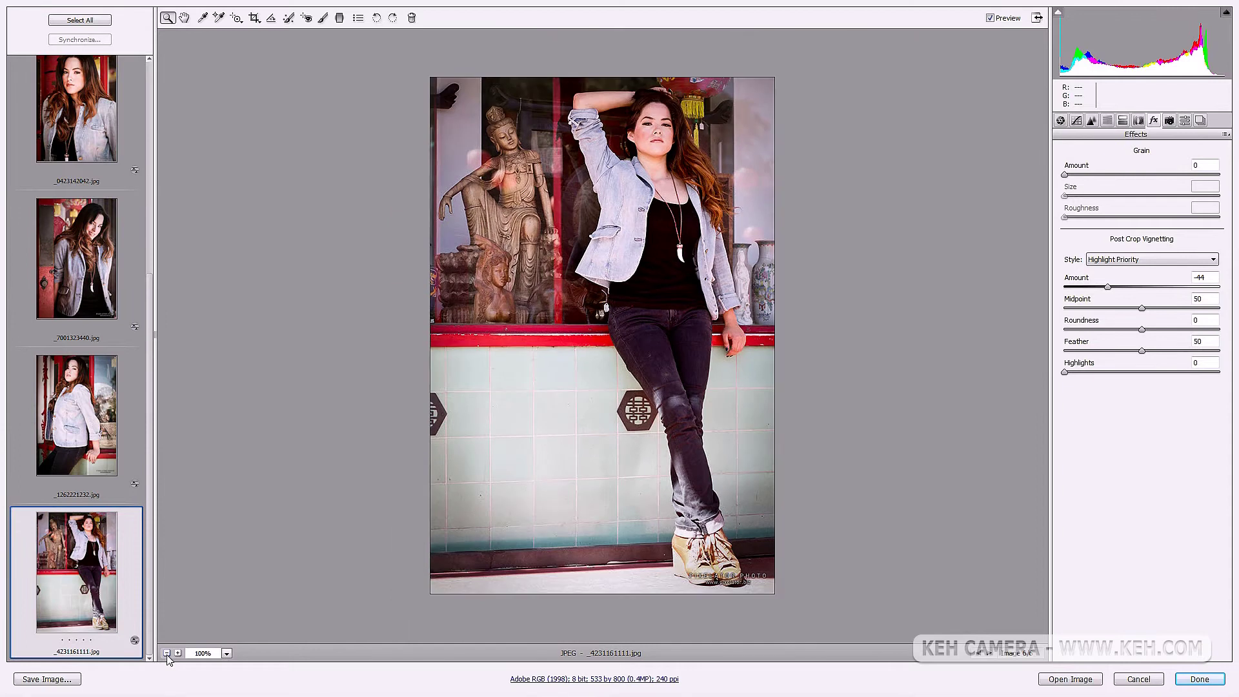
Set the vignette to about -12 on _1262221232.jpg and about -5 on _7001323440.jpg
{"action": "left_click", "coordinate": [60, 425]}
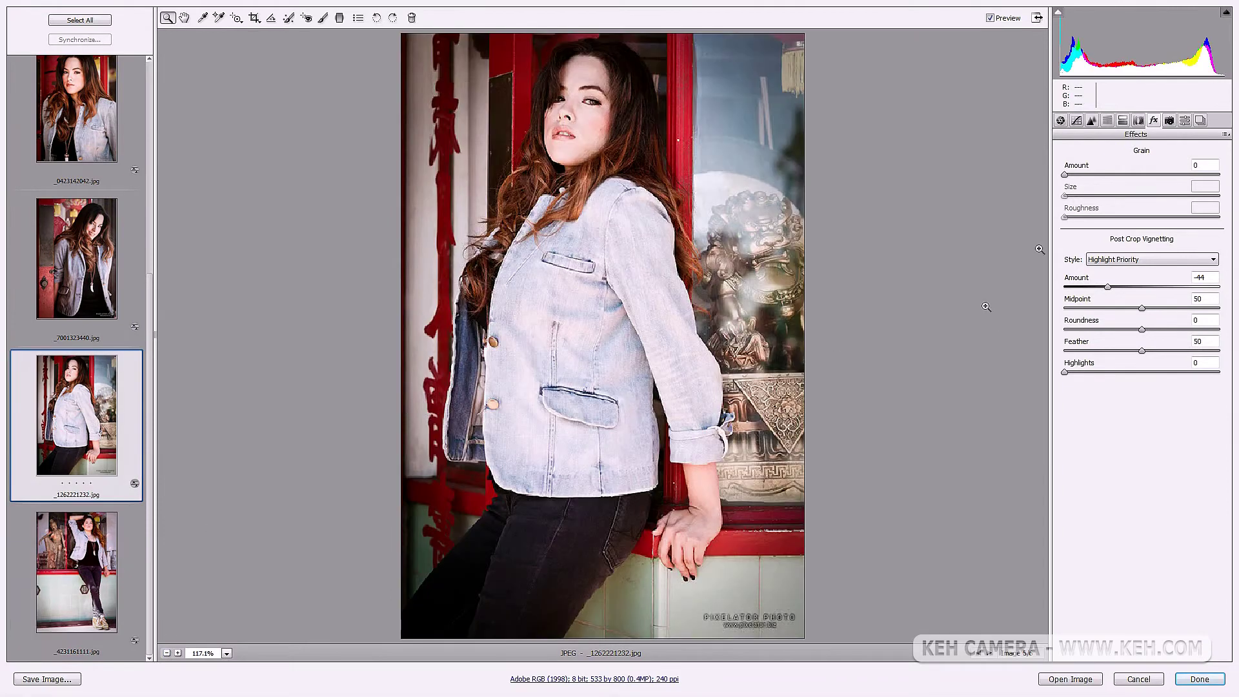
{"action": "left_click", "coordinate": [1060, 120]}
{"action": "left_click", "coordinate": [167, 652]}
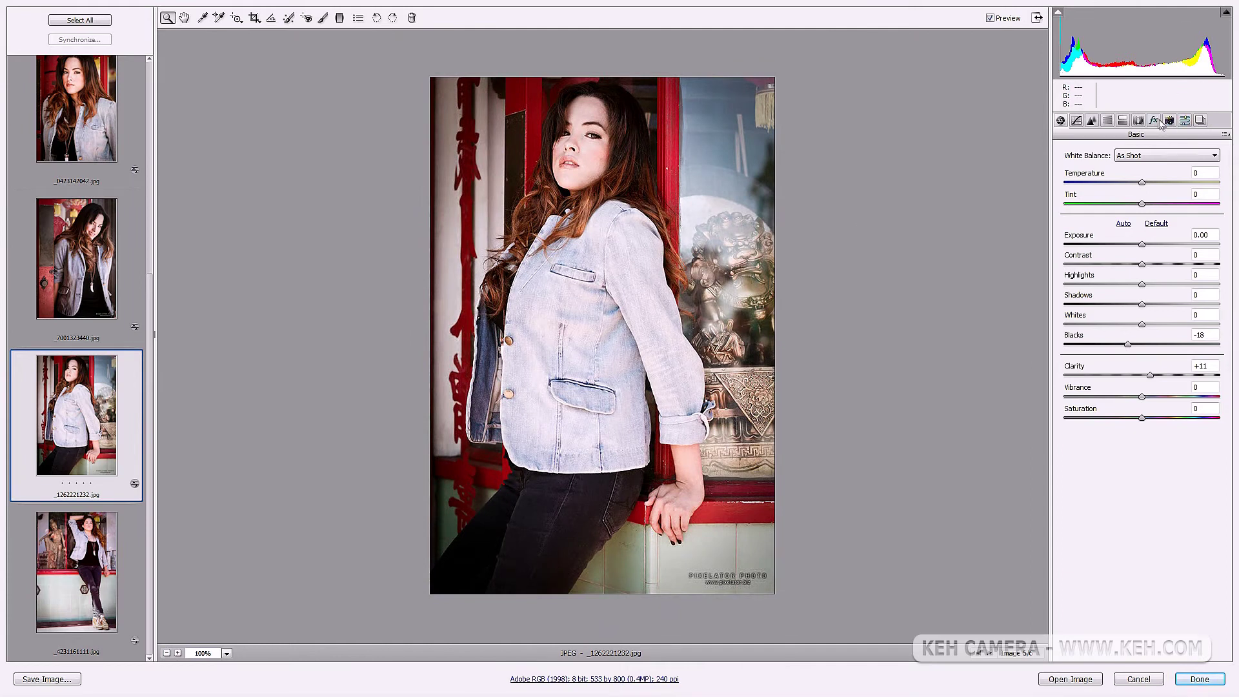
{"action": "left_click", "coordinate": [1153, 120]}
{"action": "left_click", "coordinate": [1142, 287]}
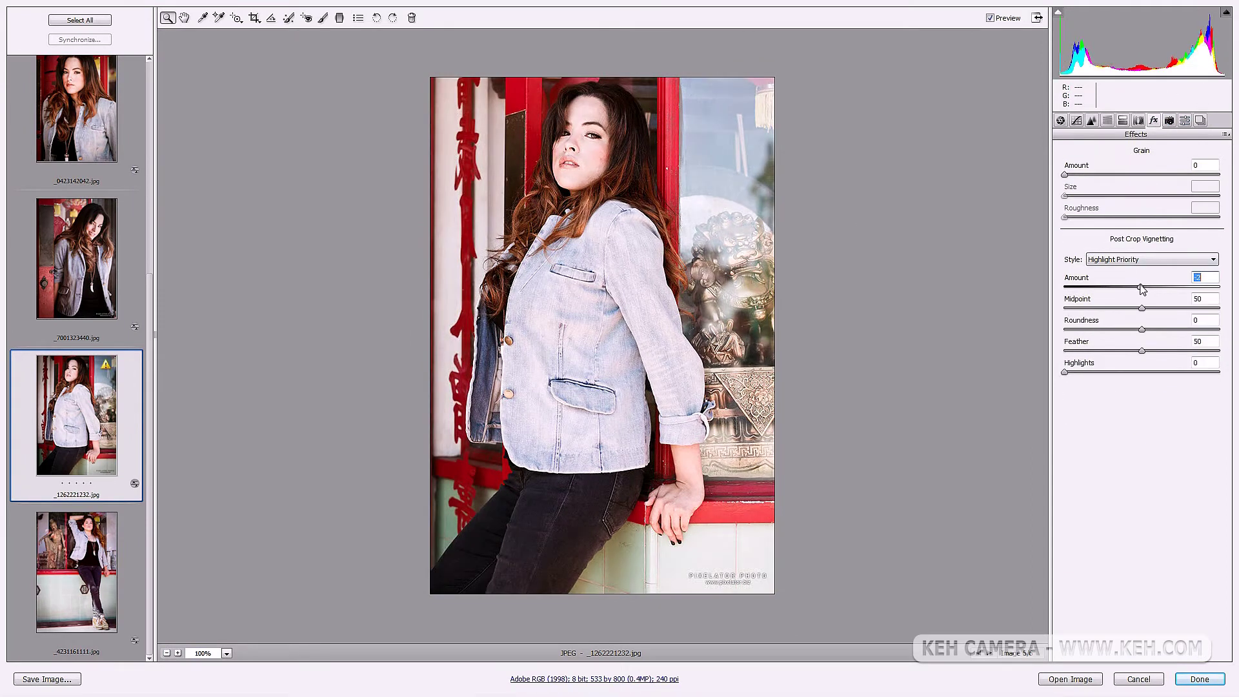
{"action": "left_click_drag", "start_coordinate": [1142, 288], "coordinate": [1137, 288]}
{"action": "left_click", "coordinate": [101, 278]}
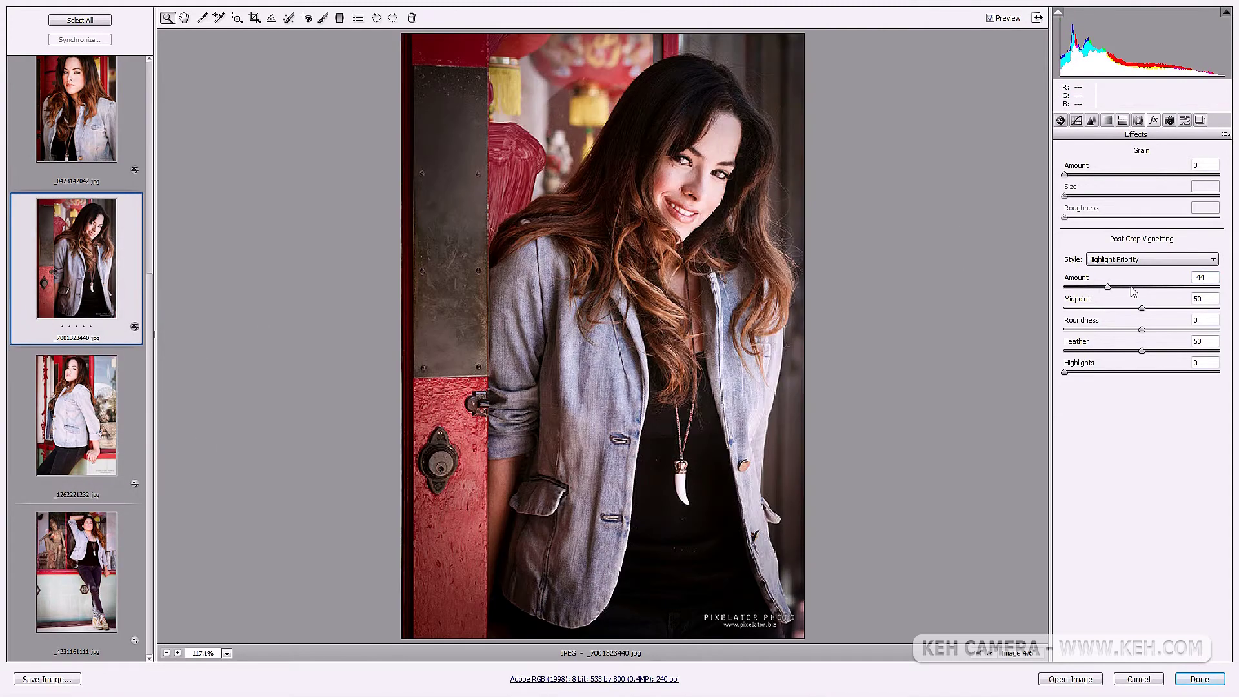
{"action": "left_click", "coordinate": [1144, 294]}
{"action": "left_click_drag", "start_coordinate": [1143, 294], "coordinate": [1136, 290]}
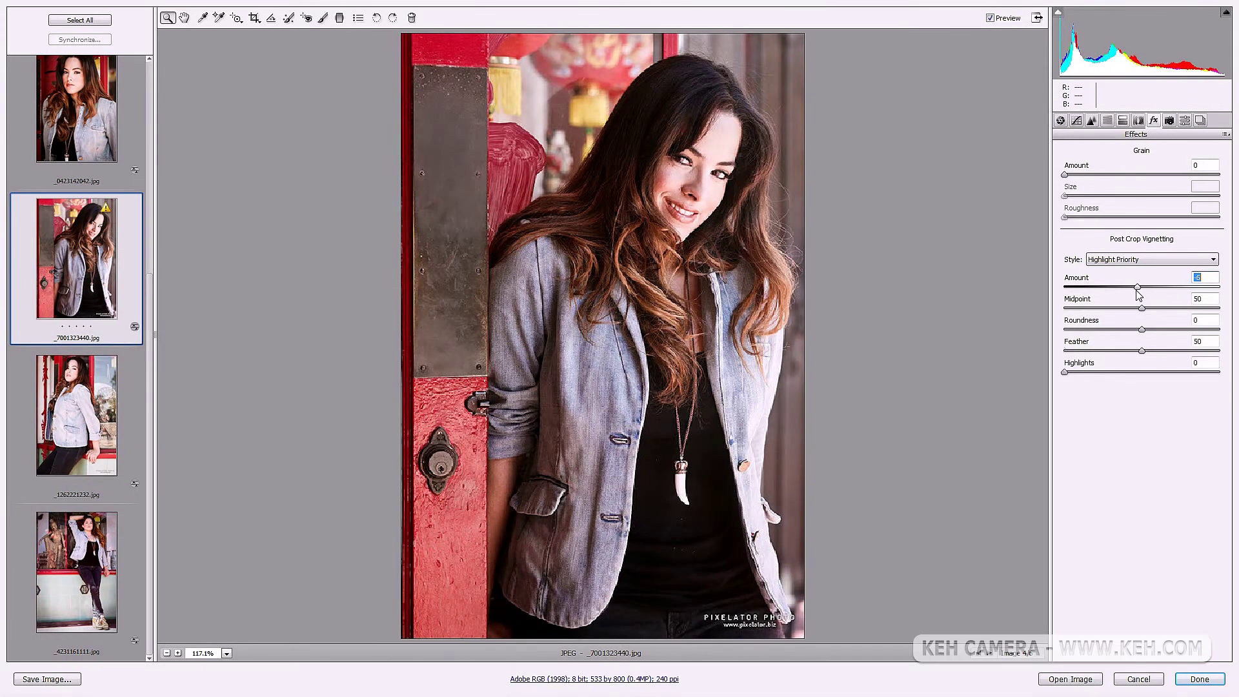
Soften _0423142042.jpg's vignette from -44 to -28 and view it at 100%
{"action": "left_click", "coordinate": [116, 127]}
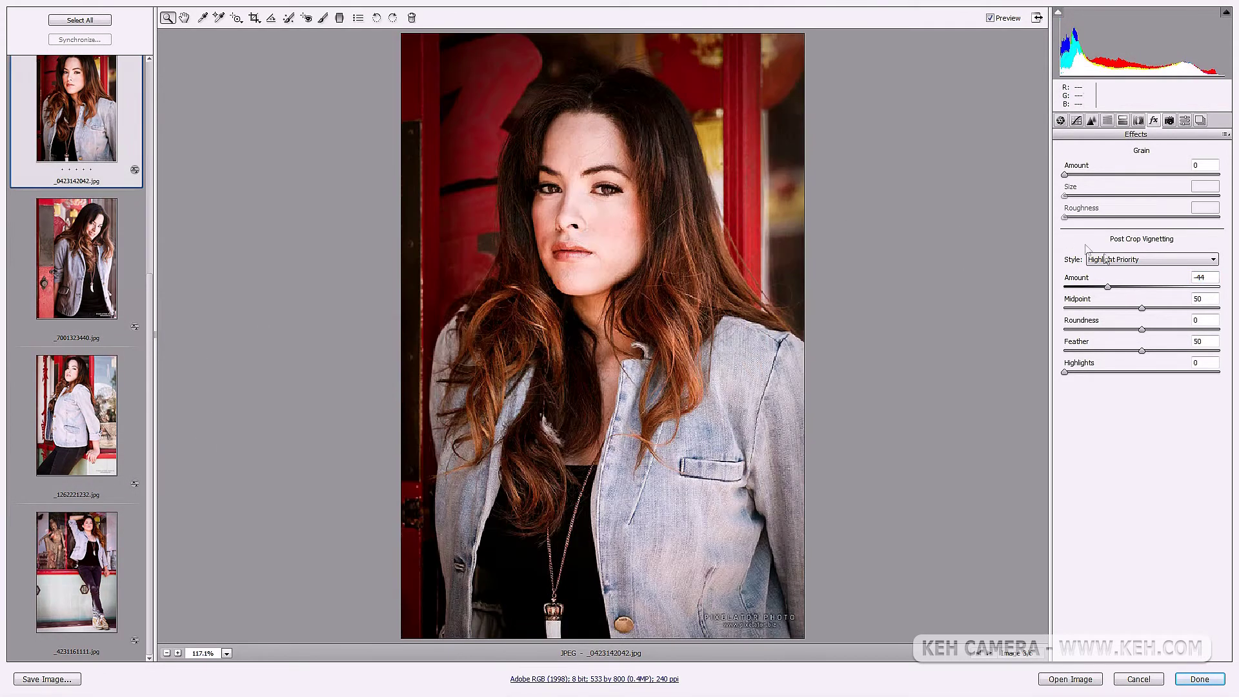
{"action": "left_click", "coordinate": [1116, 293]}
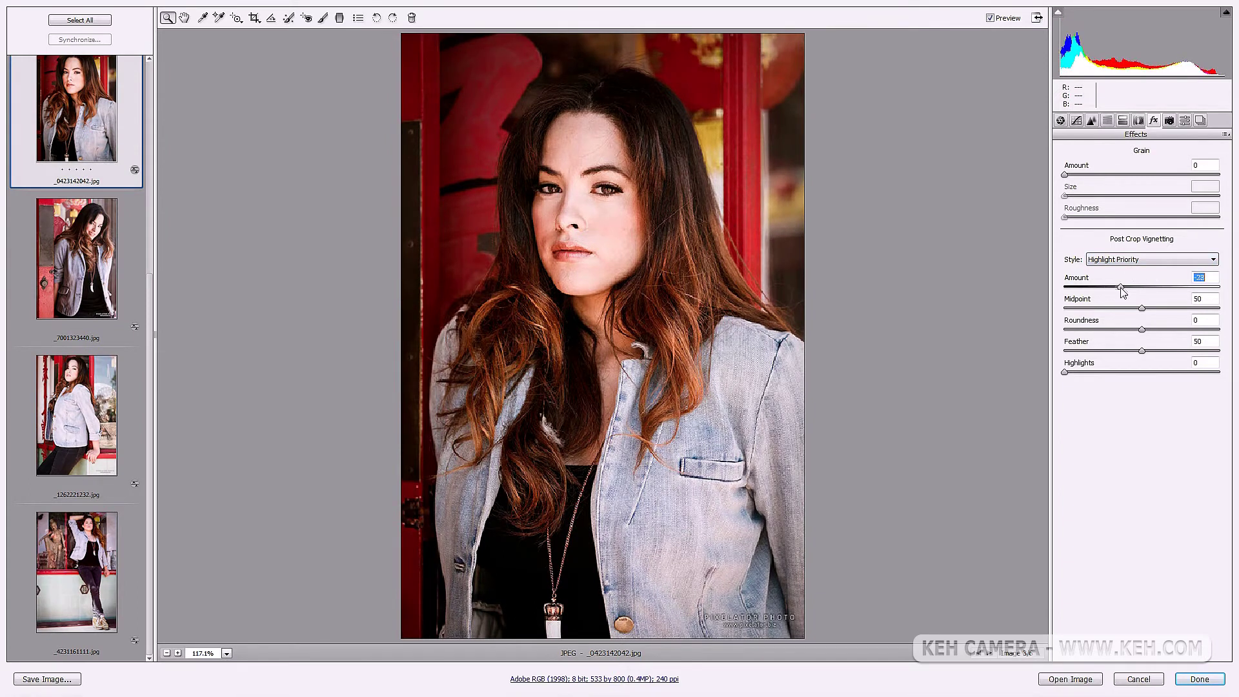
{"action": "left_click_drag", "start_coordinate": [1116, 294], "coordinate": [1124, 292]}
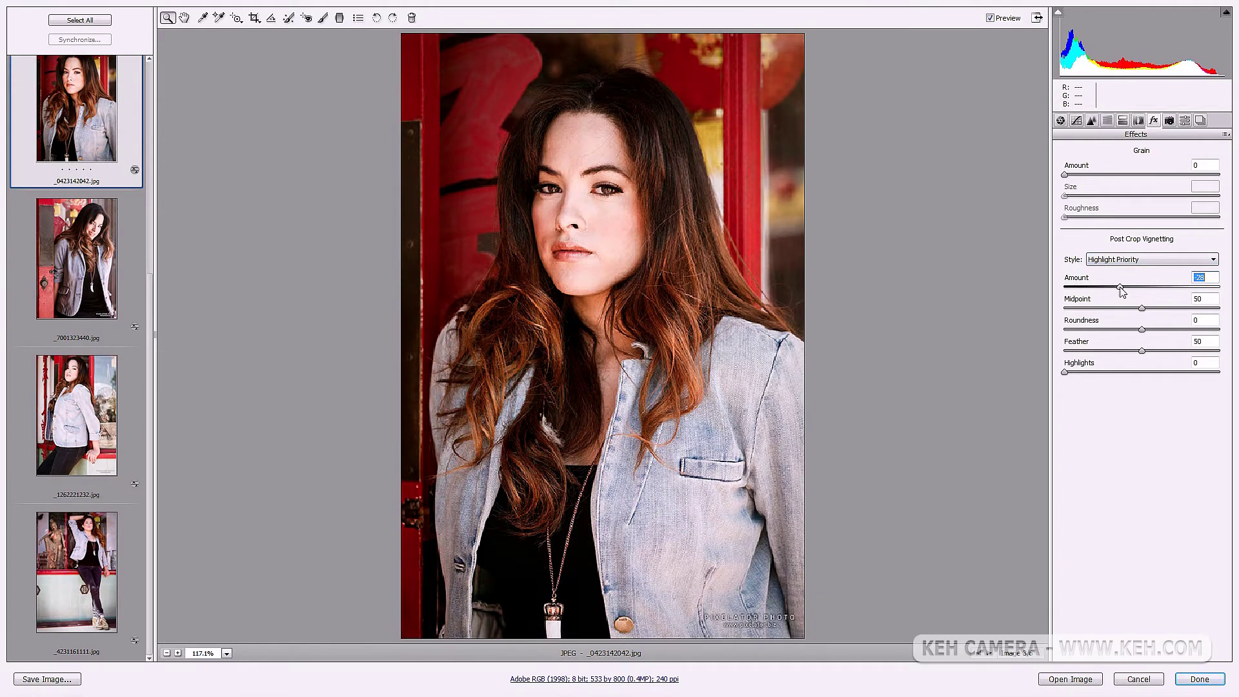
{"action": "left_click", "coordinate": [166, 653]}
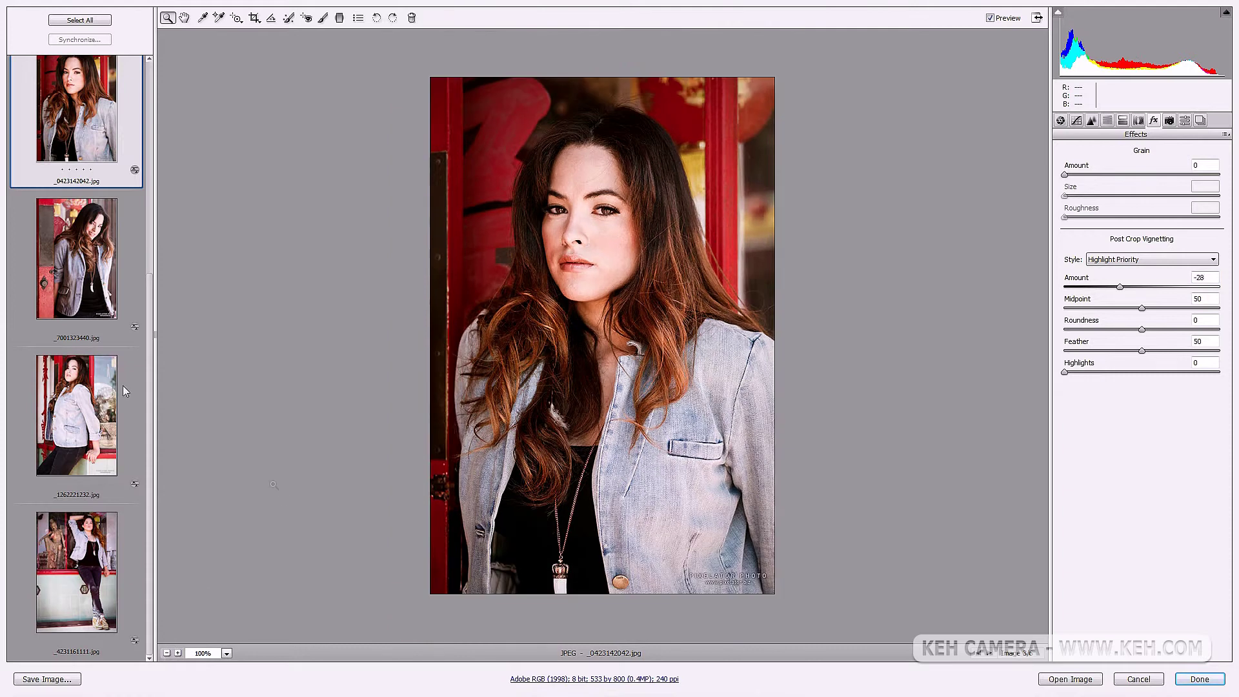
{"action": "scroll", "coordinate": [83, 154], "scroll_direction": "up", "scroll_amount": 5}
{"action": "left_click", "coordinate": [61, 285]}
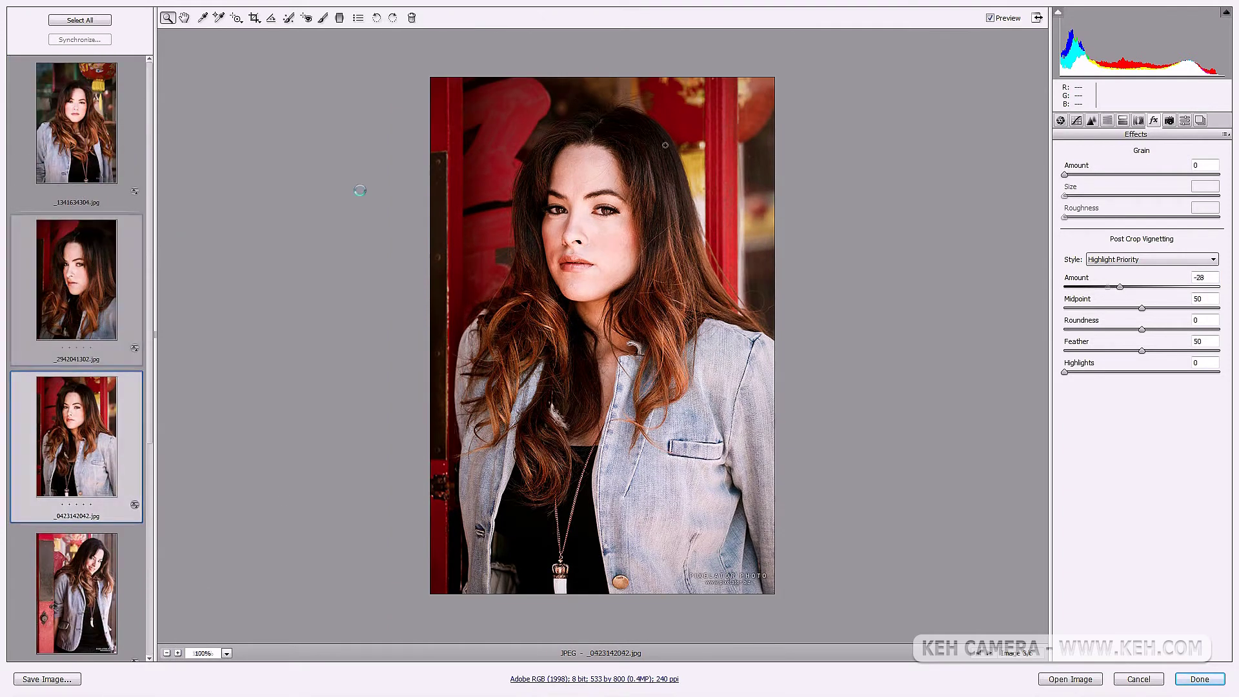
Push _2942041302.jpg's post-crop vignette to a bright white positive amount and return to Bridge
{"action": "left_click_drag", "start_coordinate": [1123, 279], "coordinate": [1181, 291]}
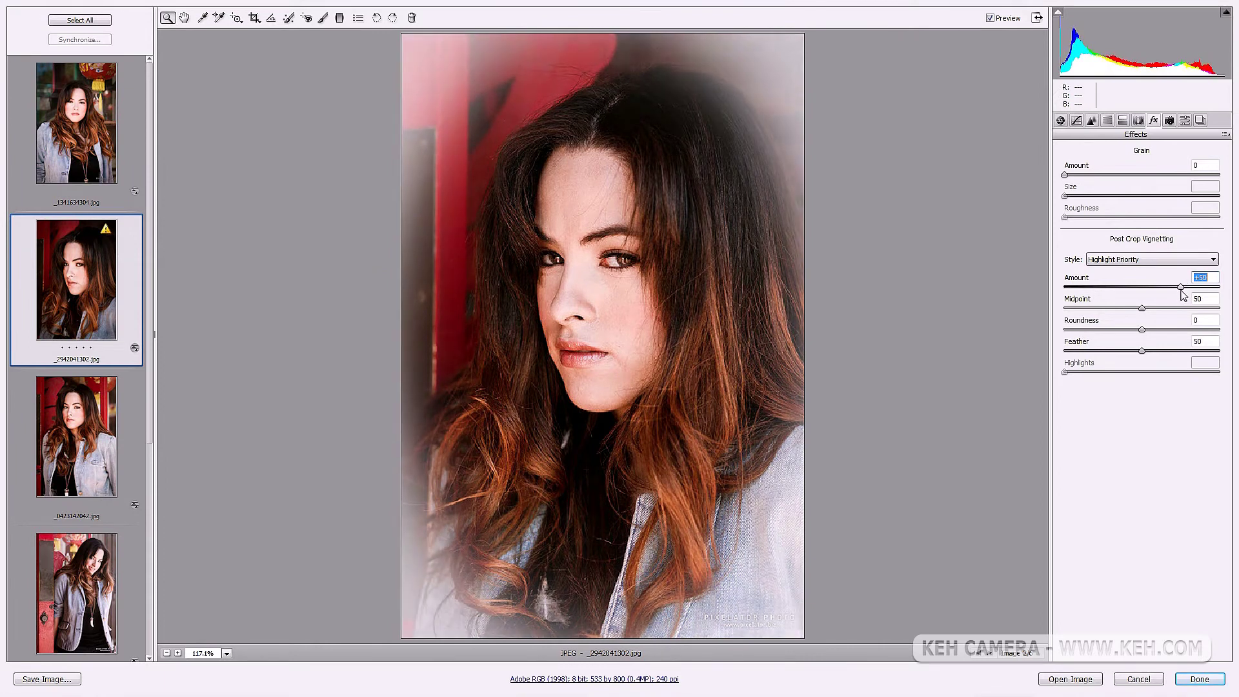
{"action": "left_click", "coordinate": [1060, 121]}
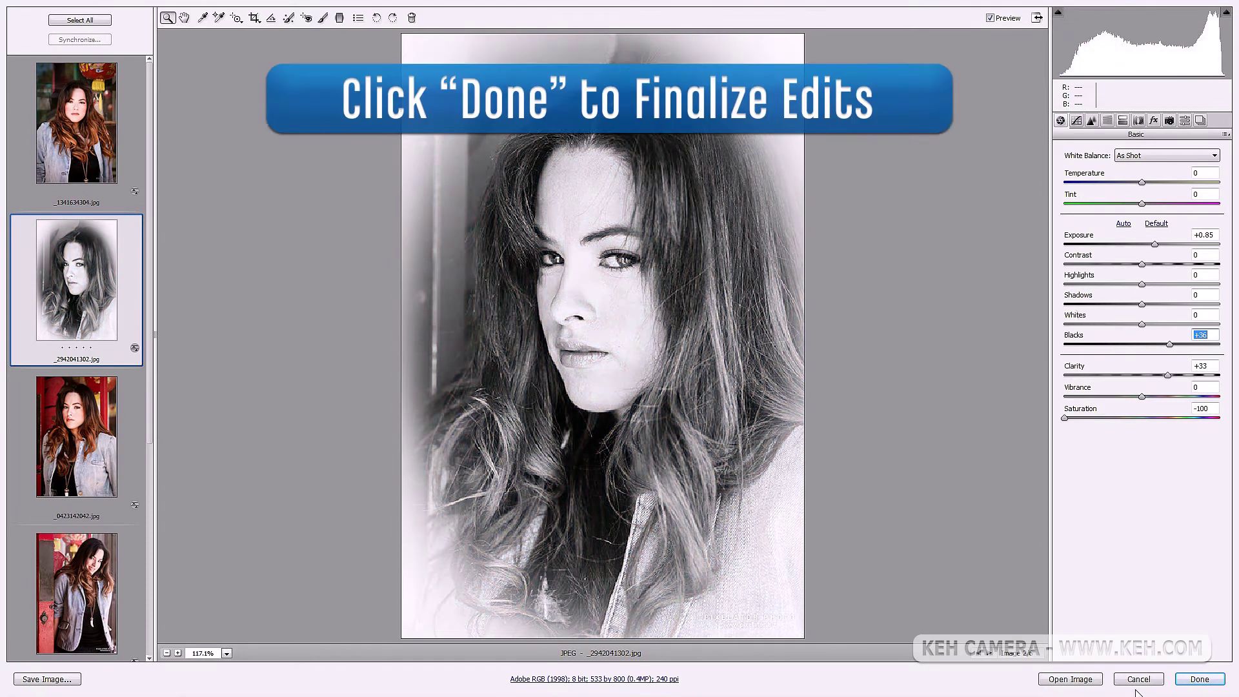
{"action": "left_click", "coordinate": [1198, 679]}
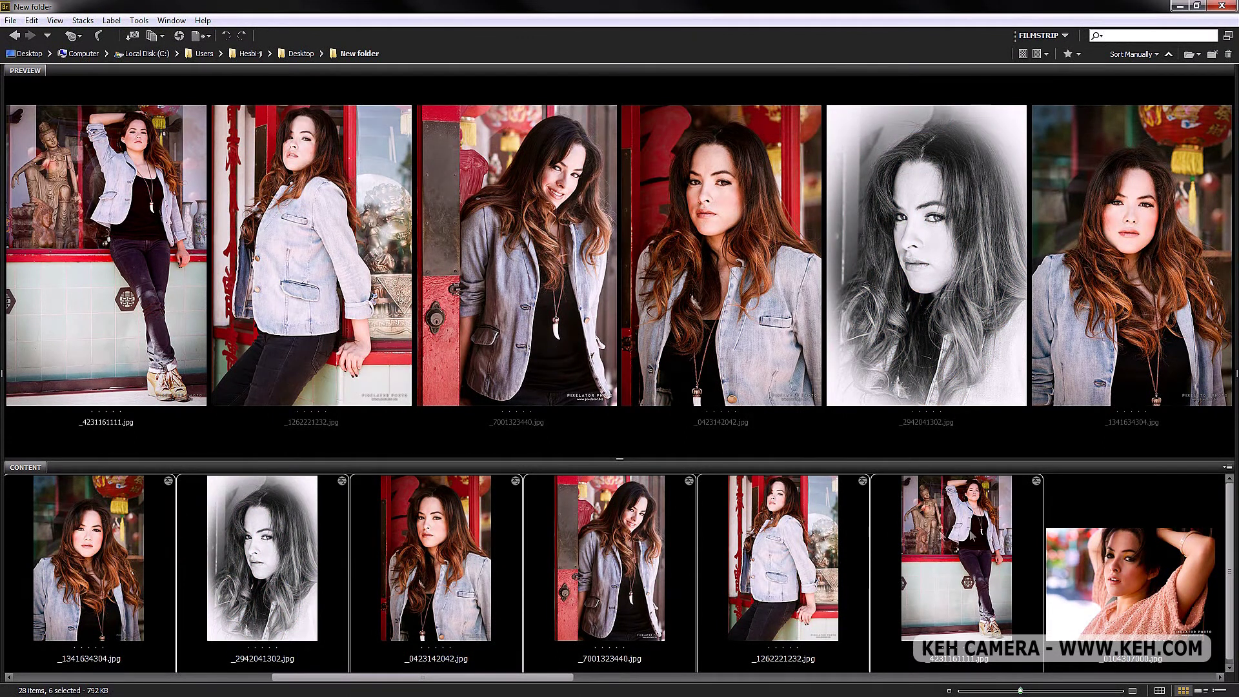
Preview the three teal-pillar photos, then select only _2942041302.jpg
{"action": "scroll", "coordinate": [470, 549], "scroll_direction": "up", "scroll_amount": 4}
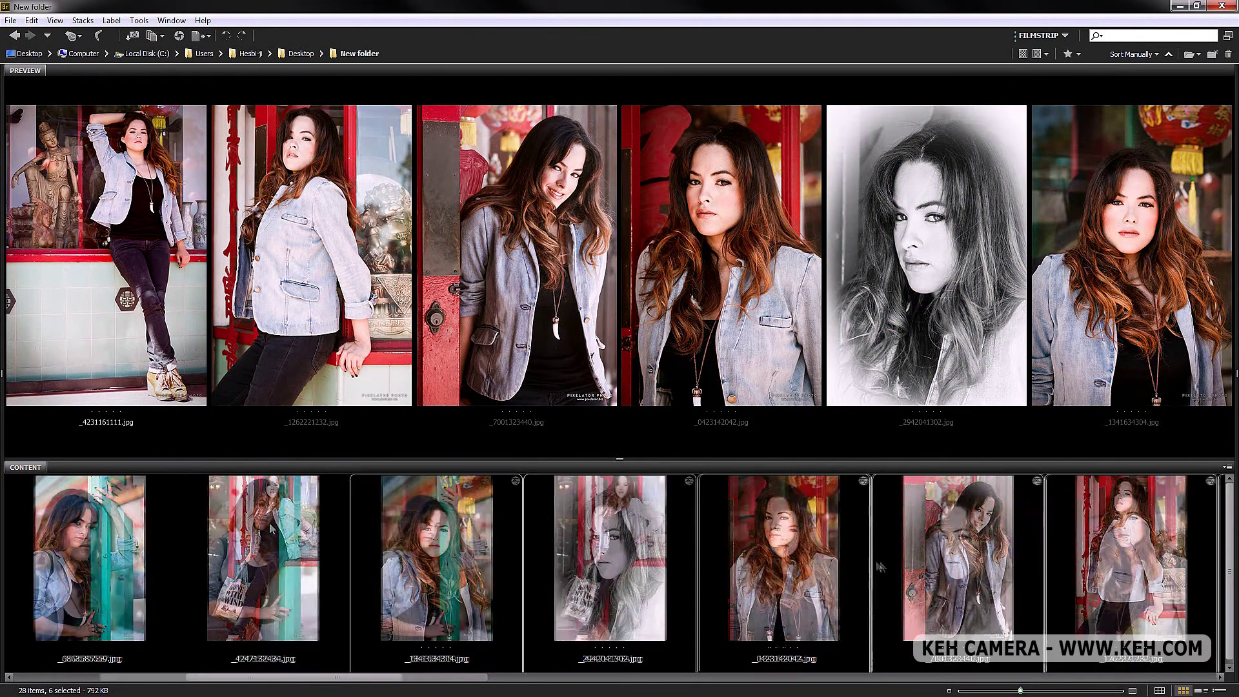
{"action": "left_click", "coordinate": [163, 520]}
{"action": "left_click", "coordinate": [264, 532]}
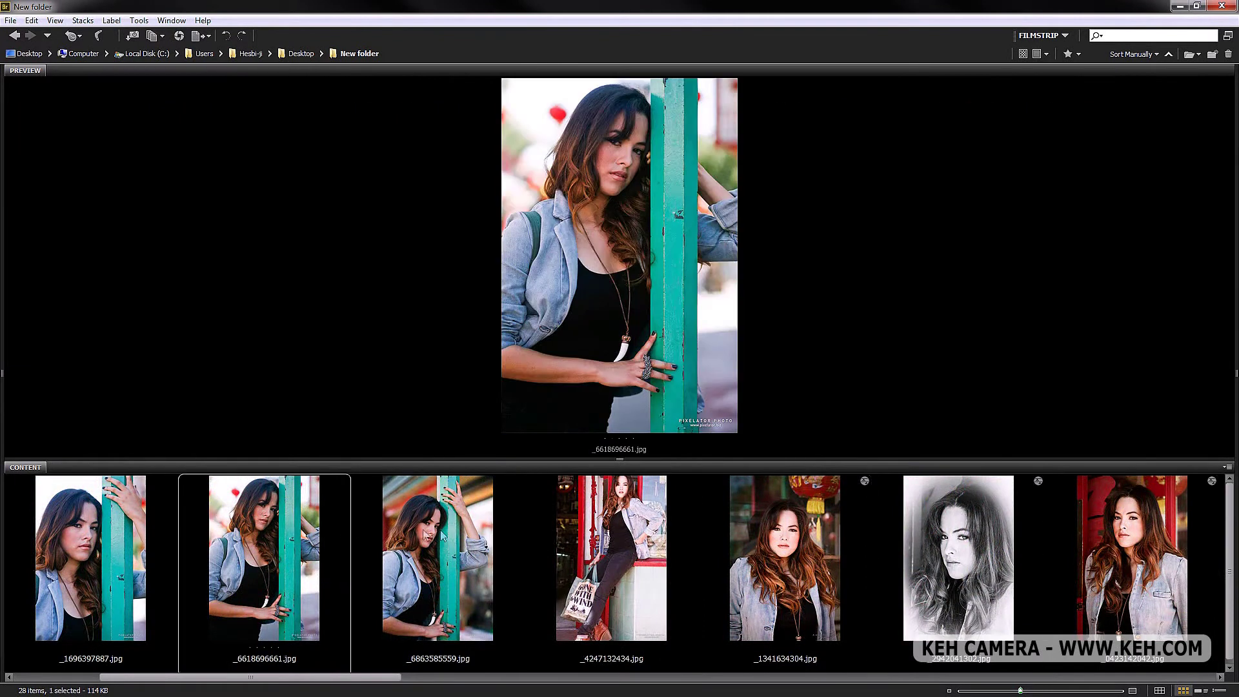
{"action": "left_click", "coordinate": [360, 537]}
{"action": "key", "text": "shift+Left"}
{"action": "key", "text": "shift+Left"}
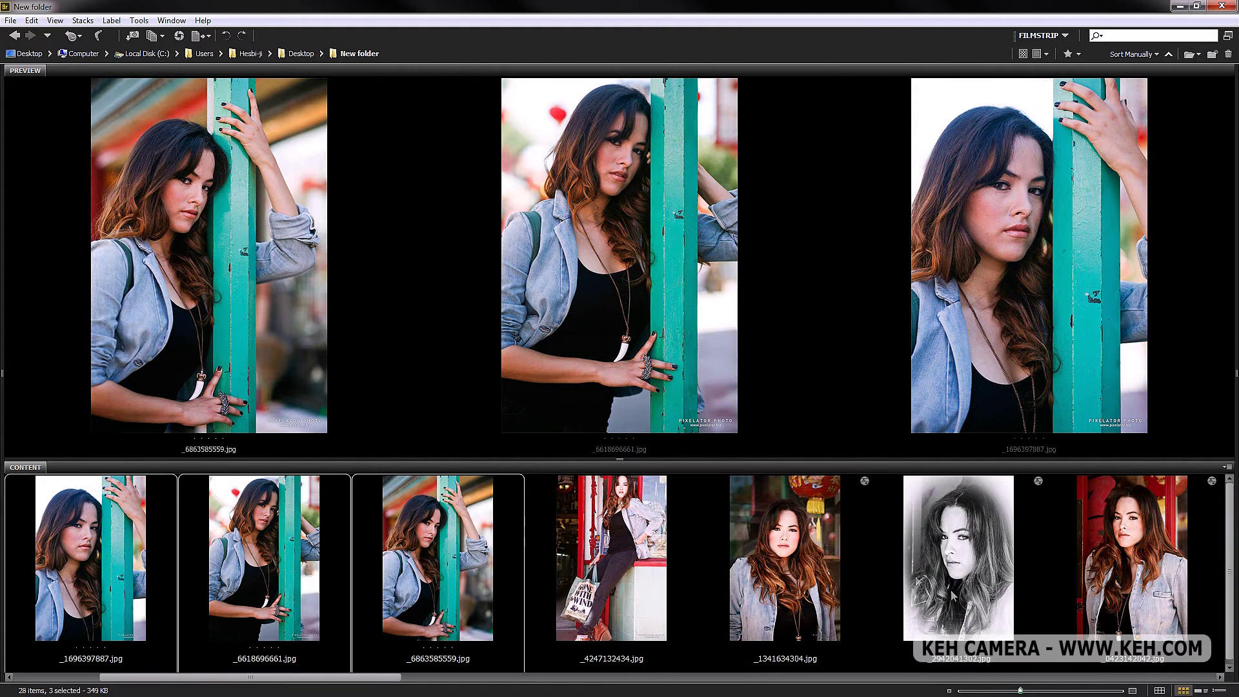
{"action": "left_click", "coordinate": [952, 548]}
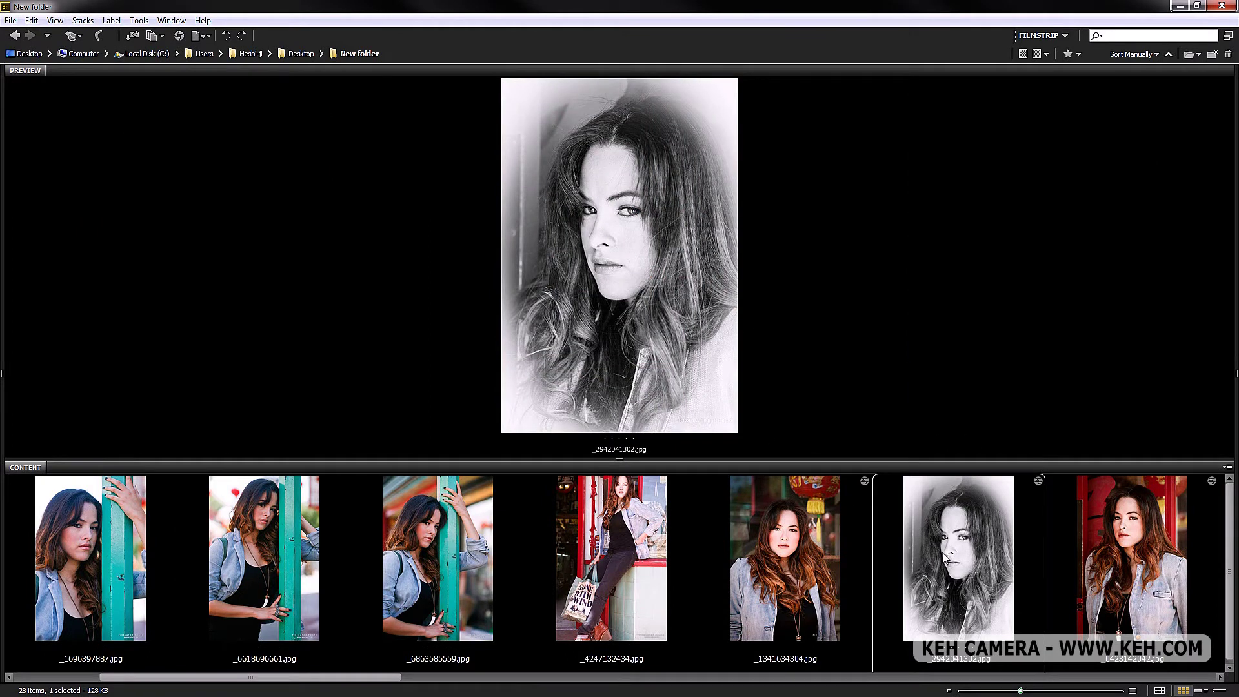
Copy the develop settings of _2942041302.jpg
{"action": "right_click", "coordinate": [943, 539]}
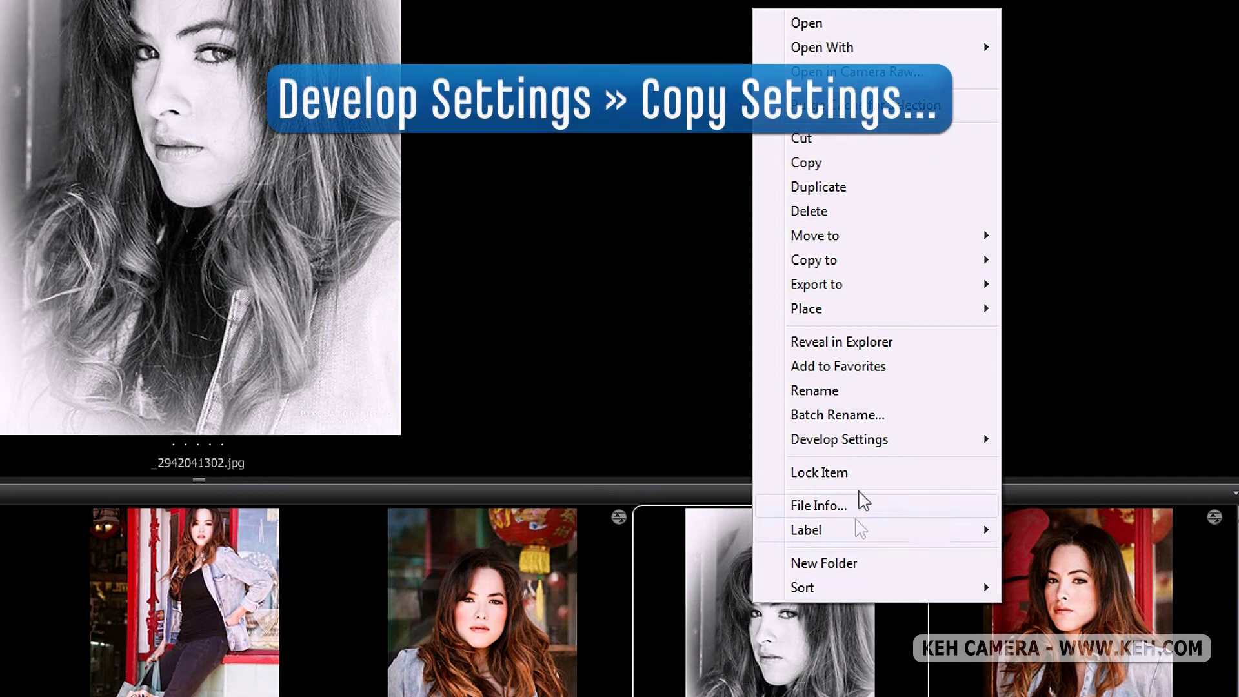
{"action": "mouse_move", "coordinate": [865, 446]}
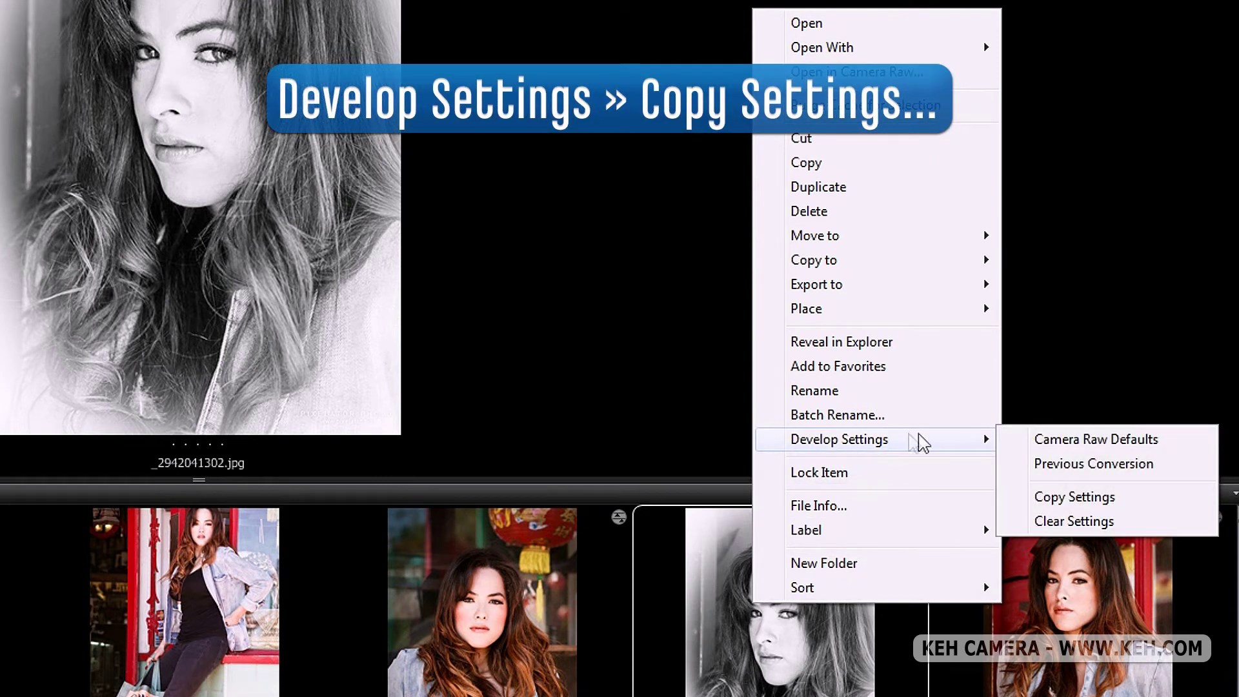
{"action": "left_click", "coordinate": [1088, 504]}
Paste those settings onto teal-pillar photos _6863585559.jpg, _6618696661.jpg and _1696397887.jpg
{"action": "left_click", "coordinate": [438, 555]}
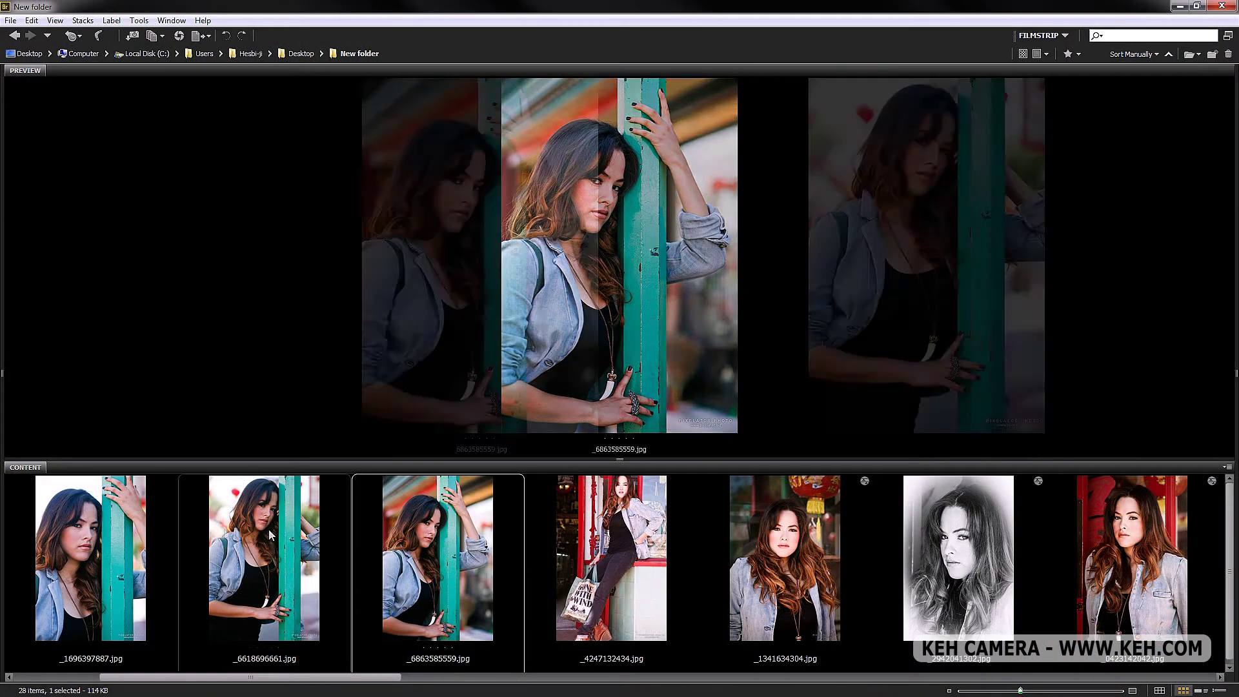
{"action": "left_click", "coordinate": [268, 529], "text": "ctrl"}
{"action": "left_click", "coordinate": [100, 528], "text": "ctrl"}
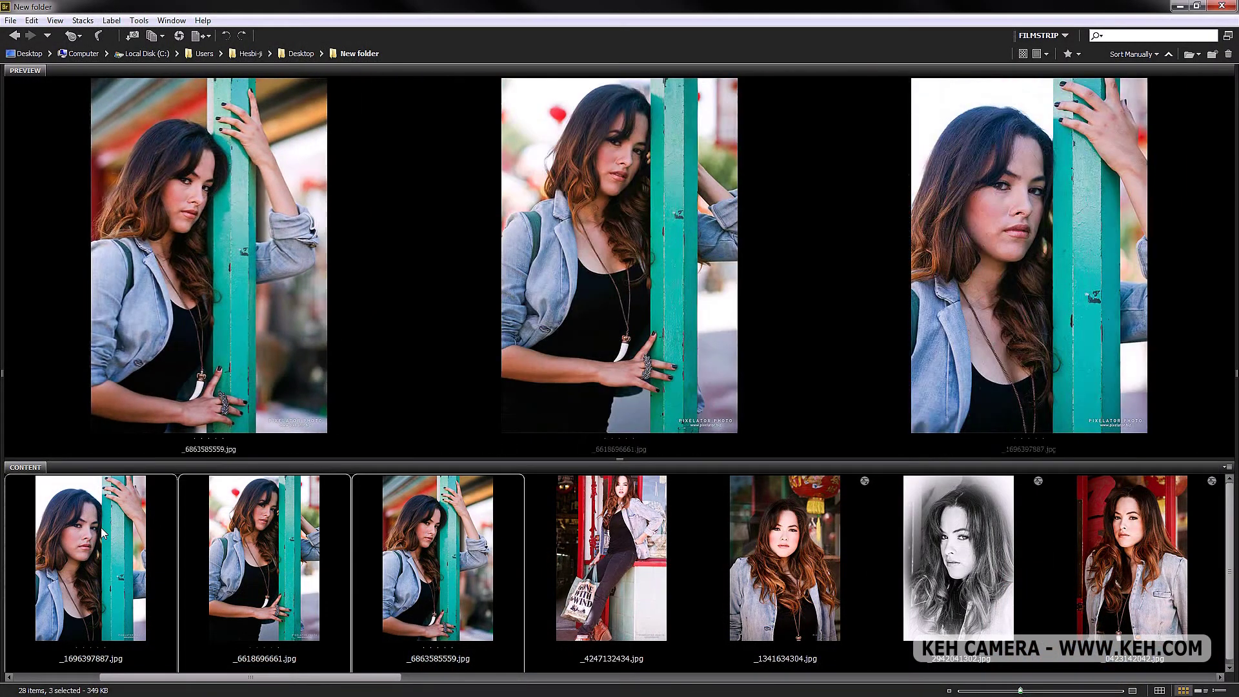
{"action": "right_click", "coordinate": [255, 495]}
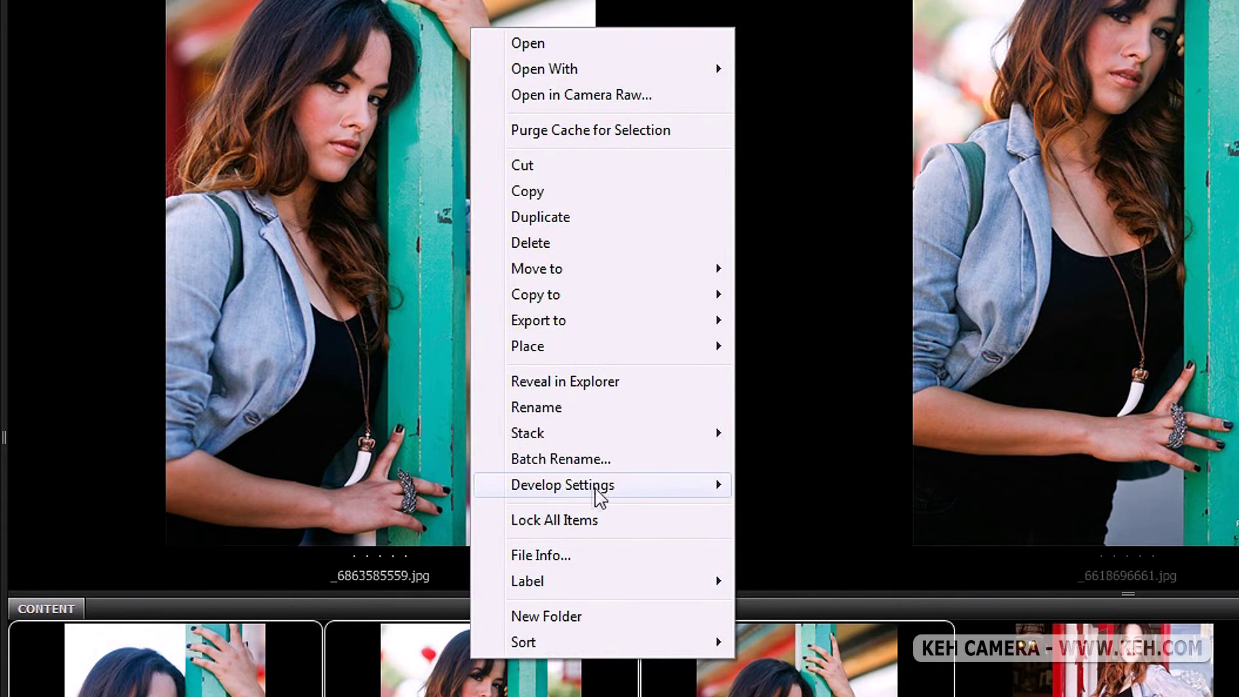
{"action": "mouse_move", "coordinate": [326, 400]}
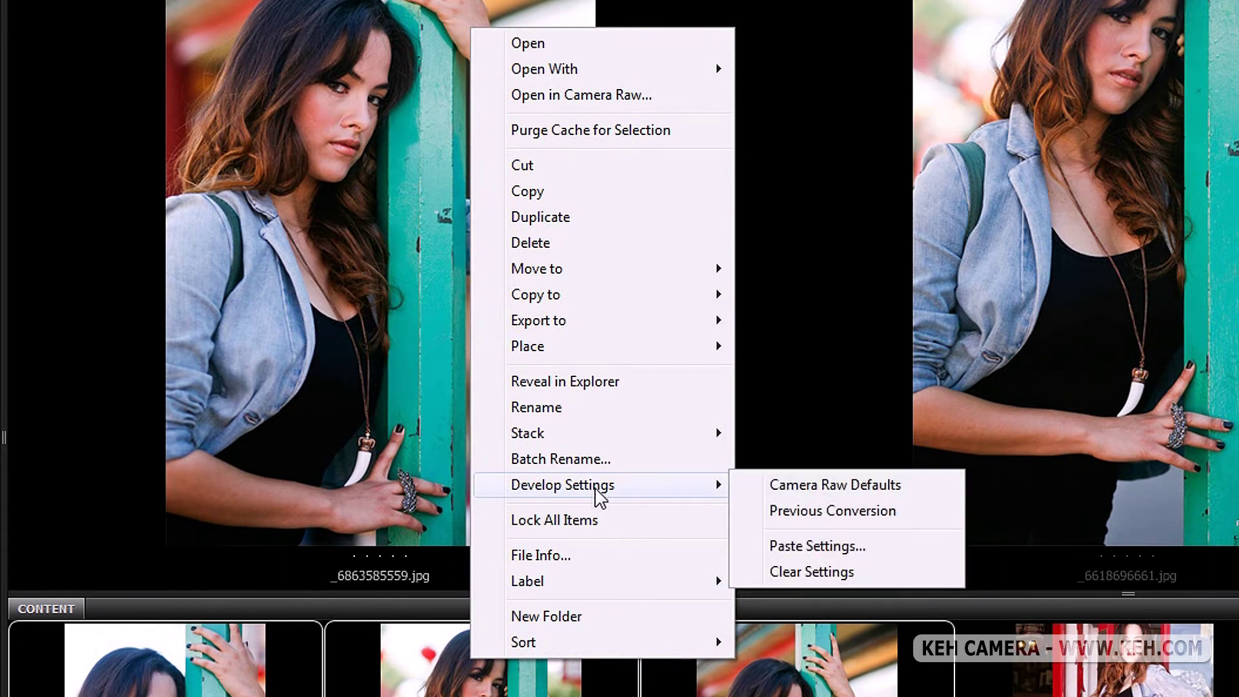
{"action": "left_click", "coordinate": [826, 549]}
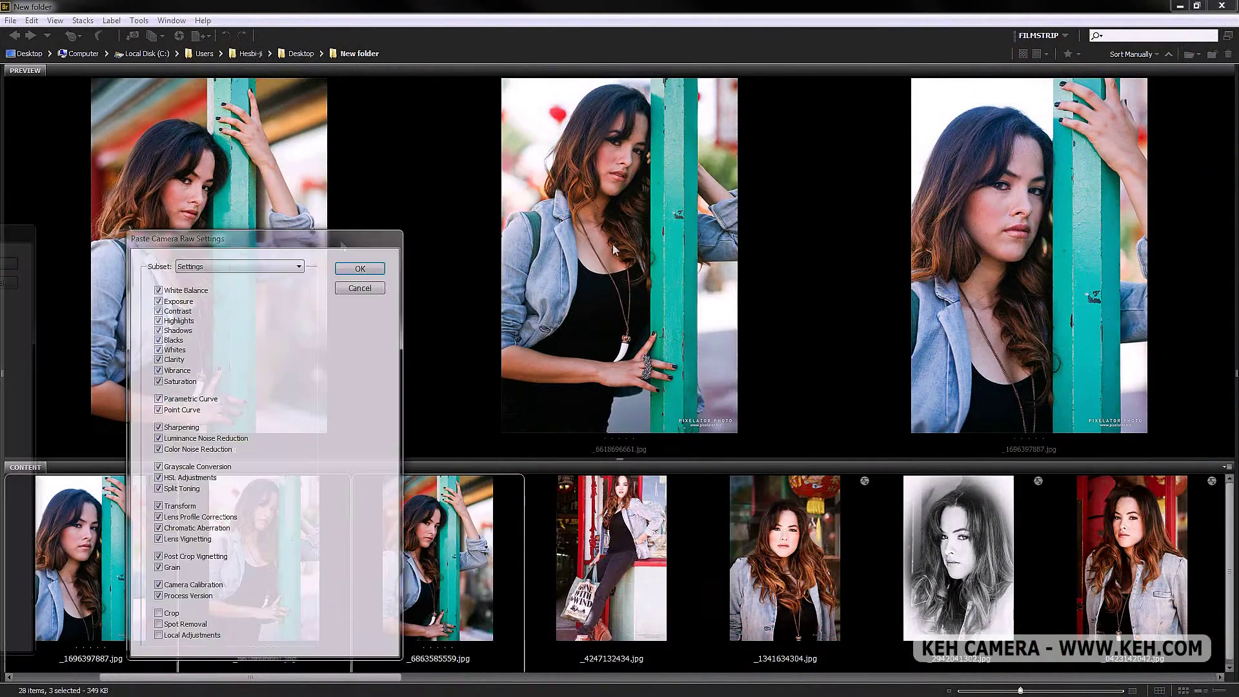
{"action": "left_click_drag", "start_coordinate": [342, 244], "coordinate": [932, 152]}
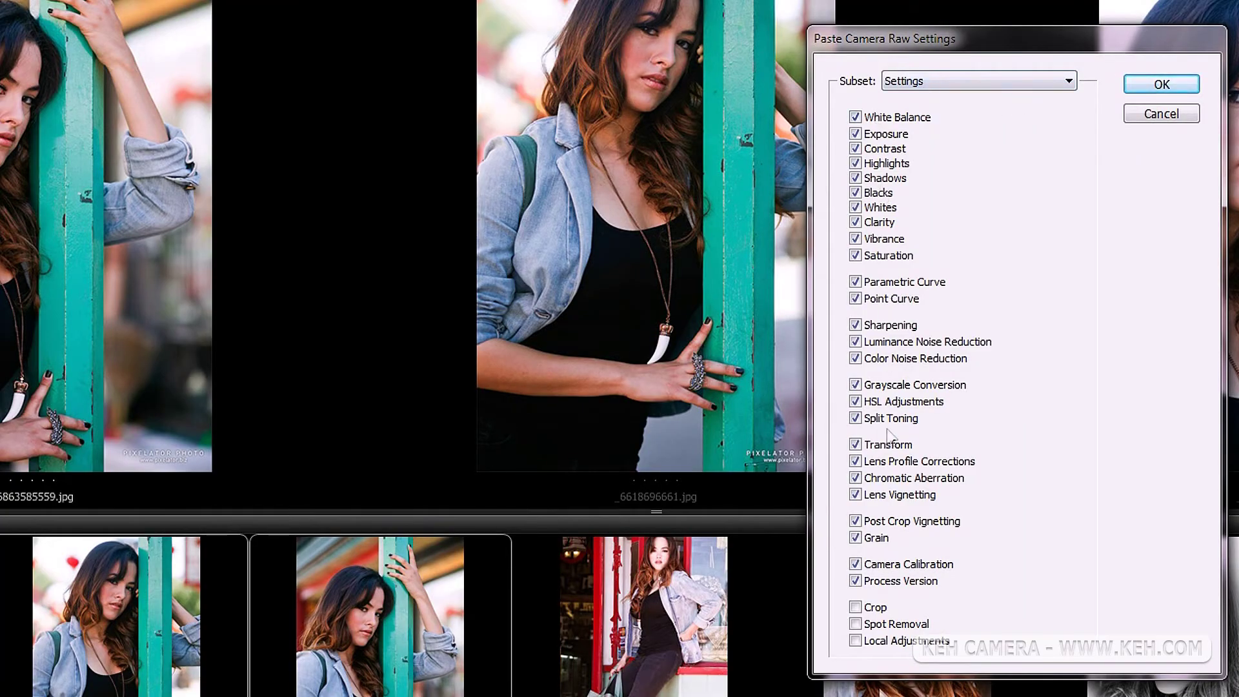
{"action": "left_click", "coordinate": [1161, 85]}
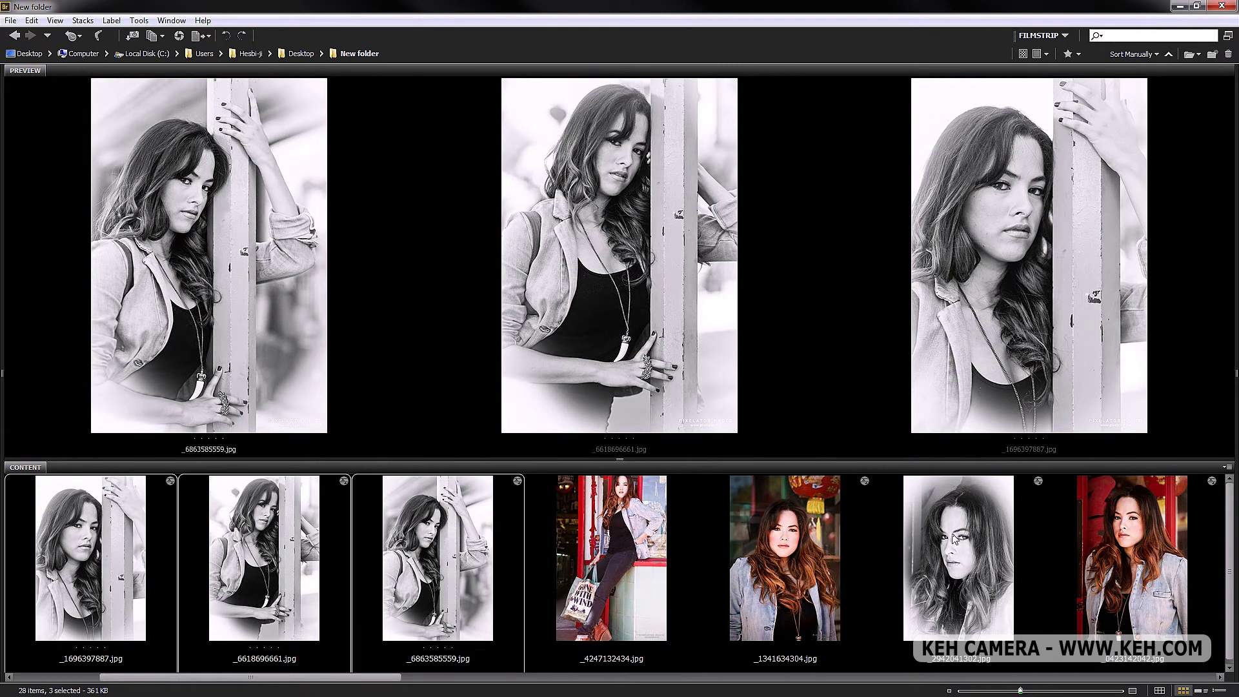
Move _2942041302.jpg into second place in the filmstrip, then preview _6618696661.jpg
{"action": "left_click_drag", "start_coordinate": [876, 536], "coordinate": [562, 536]}
{"action": "left_click_drag", "start_coordinate": [645, 564], "coordinate": [200, 535]}
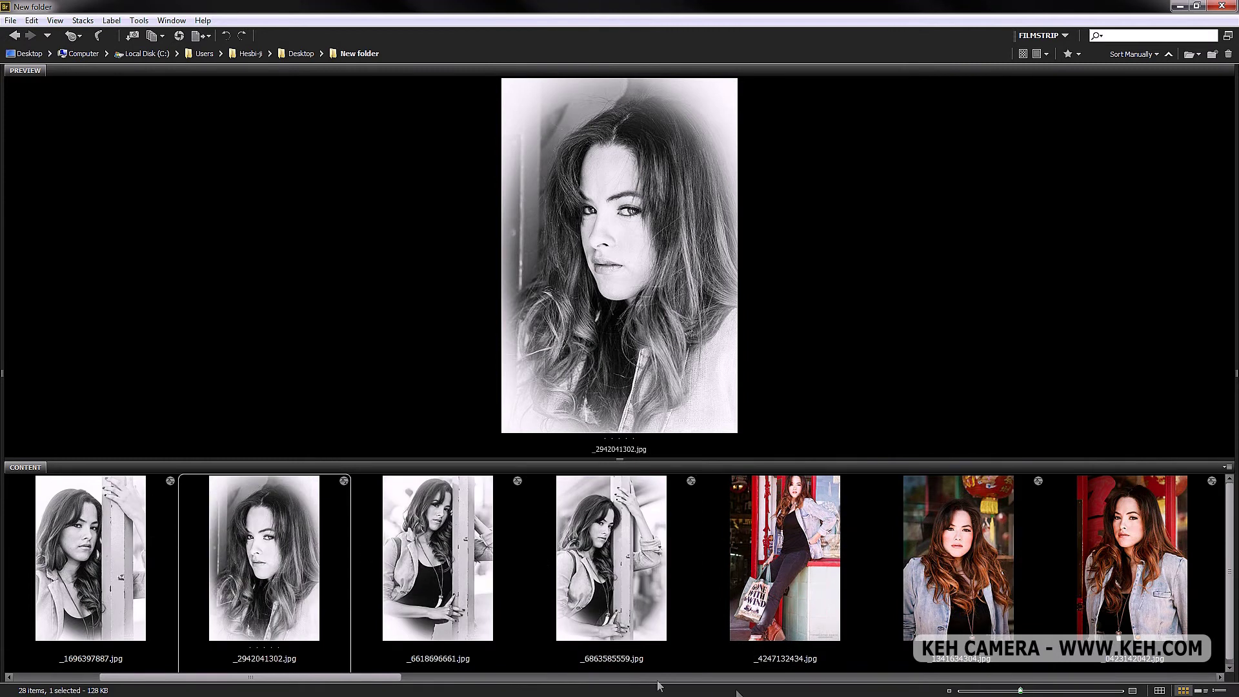
{"action": "left_click_drag", "start_coordinate": [387, 635], "coordinate": [402, 592]}
Browse the Content filmstrip and select _1341634304.jpg to preview it
{"action": "left_click", "coordinate": [778, 598]}
{"action": "scroll", "coordinate": [424, 580], "scroll_direction": "up", "scroll_amount": 2}
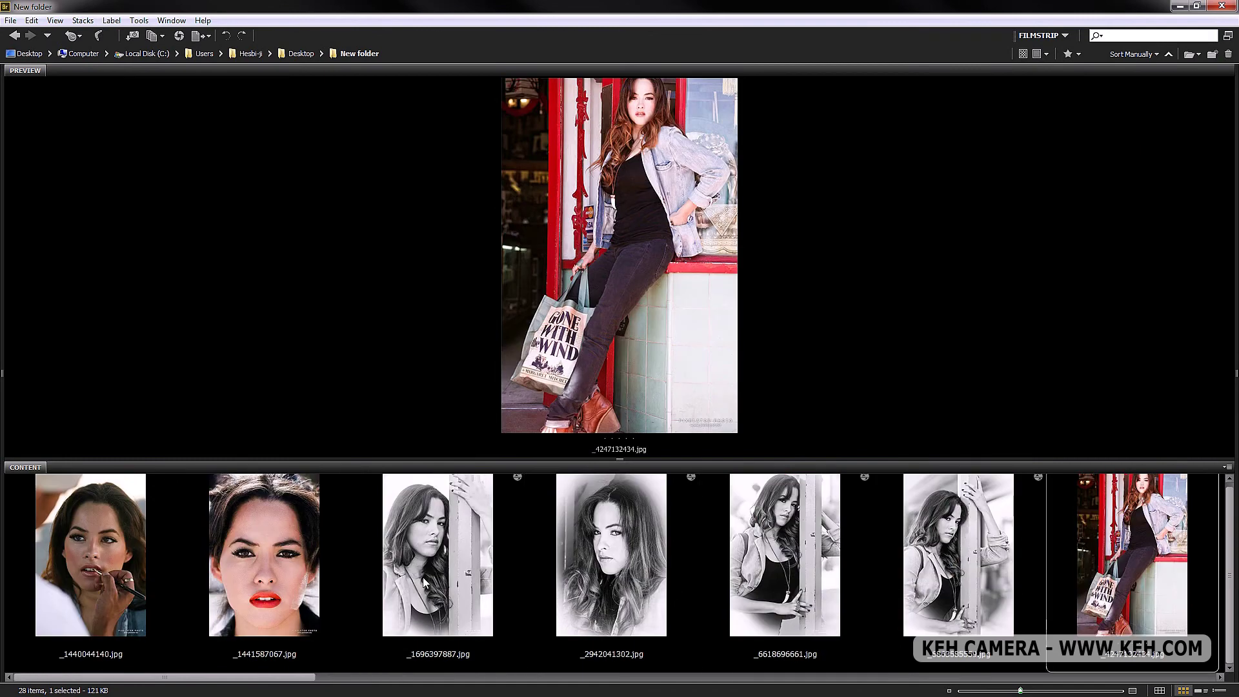
{"action": "scroll", "coordinate": [420, 611], "scroll_direction": "down", "scroll_amount": 8}
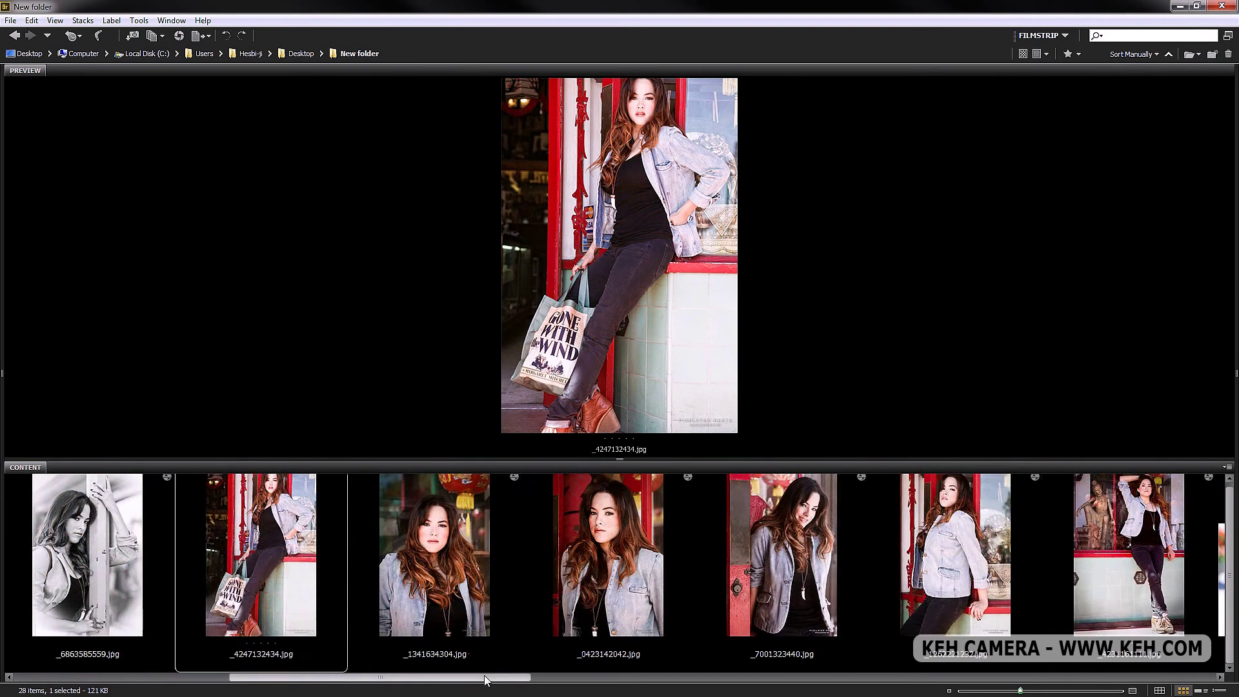
{"action": "left_click_drag", "start_coordinate": [612, 684], "coordinate": [881, 691]}
{"action": "scroll", "coordinate": [881, 691], "scroll_direction": "up", "scroll_amount": 2}
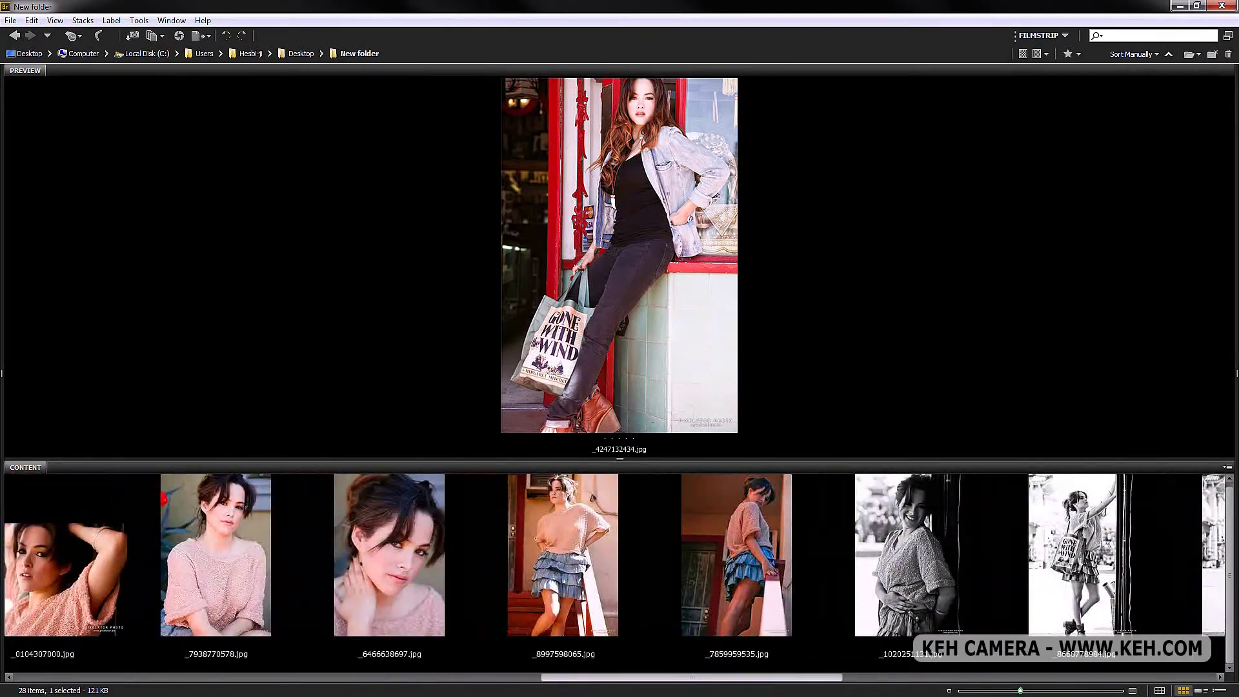
{"action": "scroll", "coordinate": [450, 695], "scroll_direction": "up", "scroll_amount": 8}
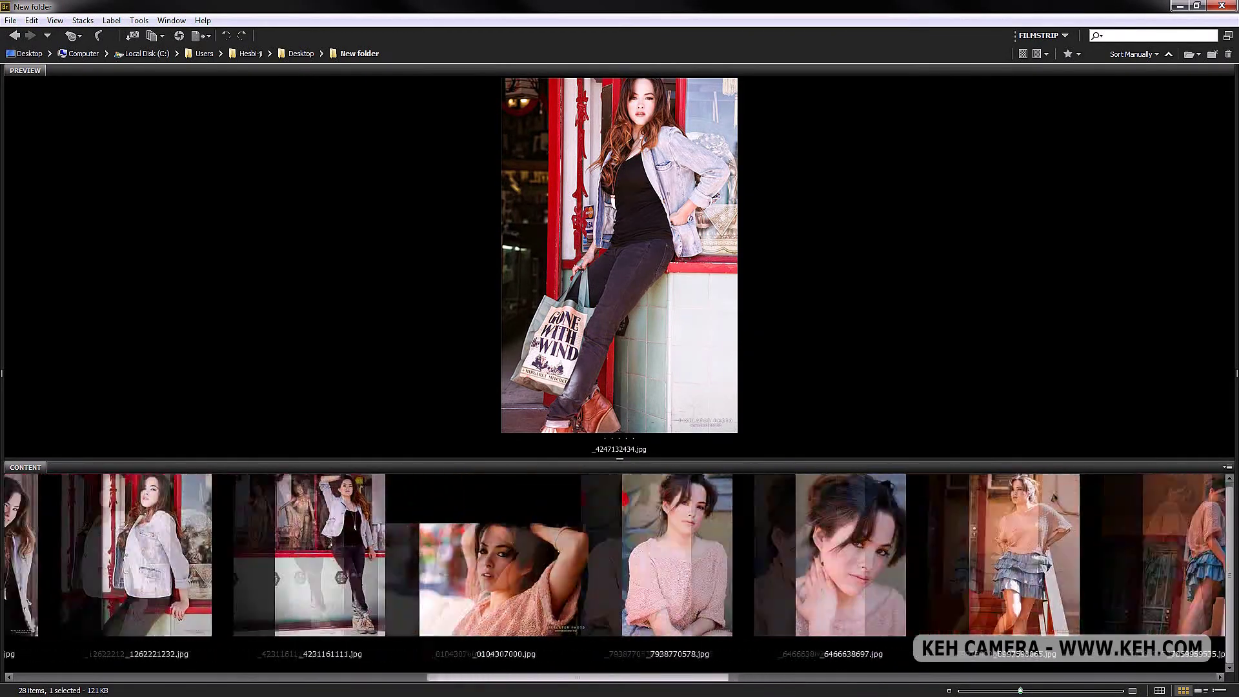
{"action": "left_click_drag", "start_coordinate": [451, 677], "coordinate": [505, 667]}
{"action": "left_click", "coordinate": [512, 582]}
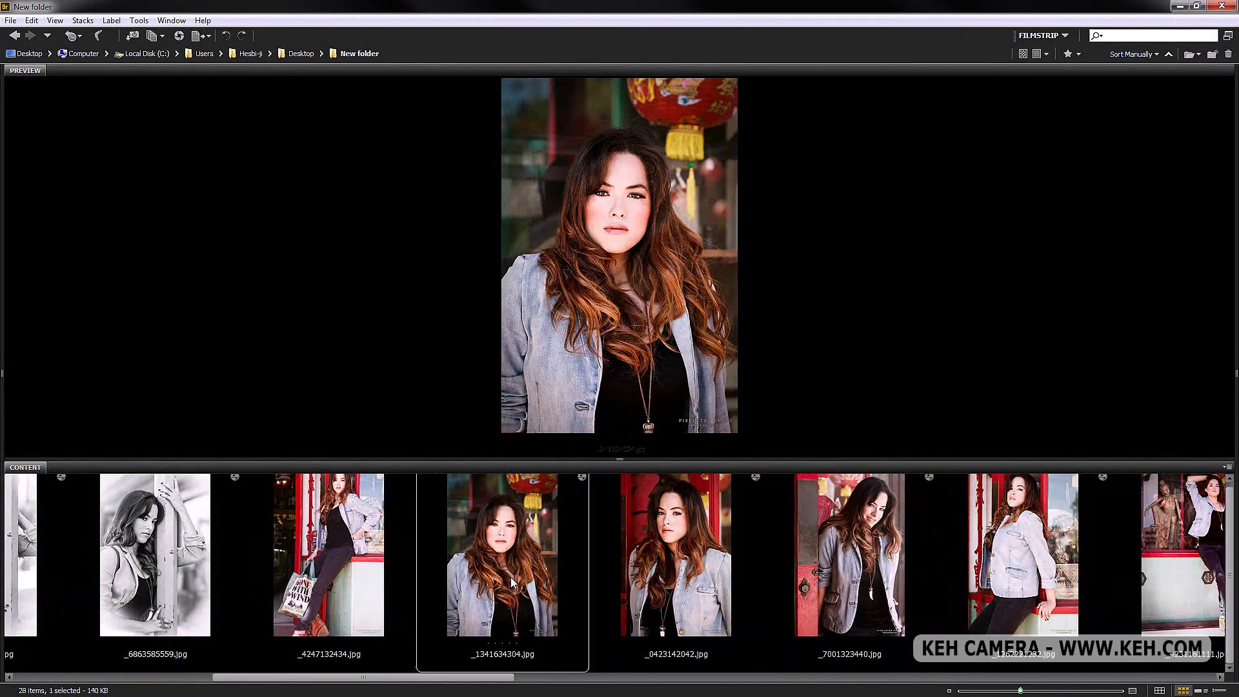
Reset _1341634304.jpg, _0423142042.jpg and _7001323440.jpg to Camera Raw Defaults via Develop Settings
{"action": "left_click", "coordinate": [695, 567], "text": "ctrl"}
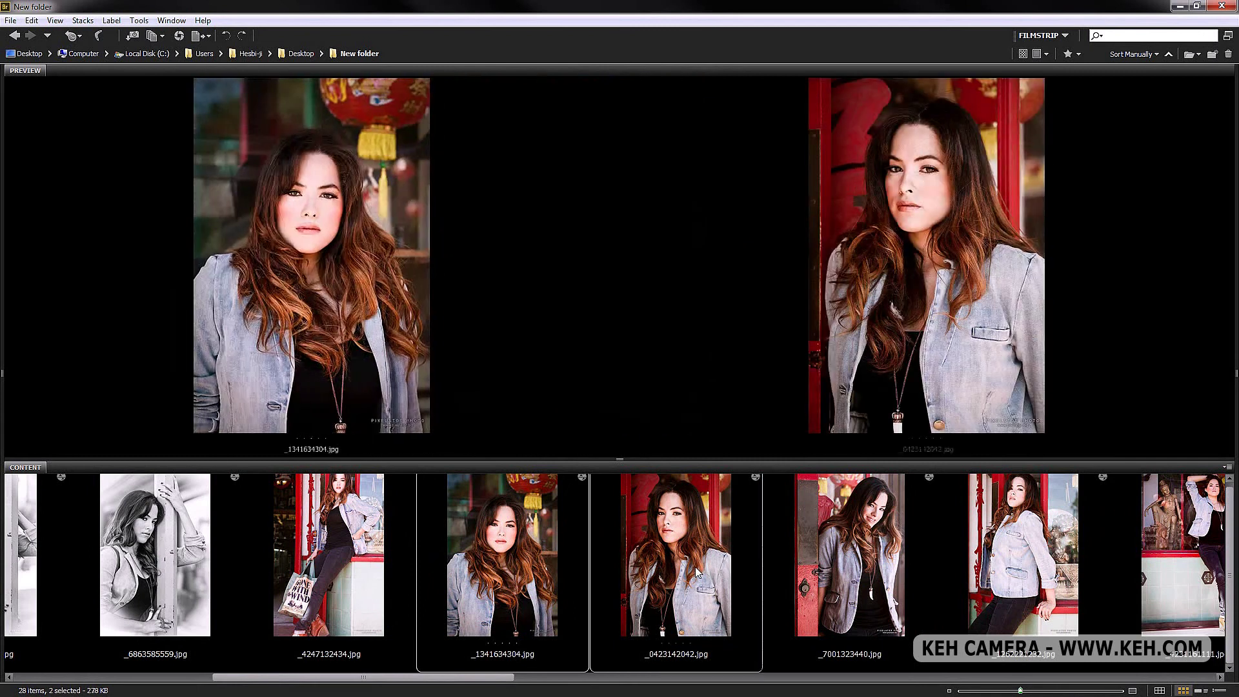
{"action": "left_click", "coordinate": [842, 563], "text": "ctrl"}
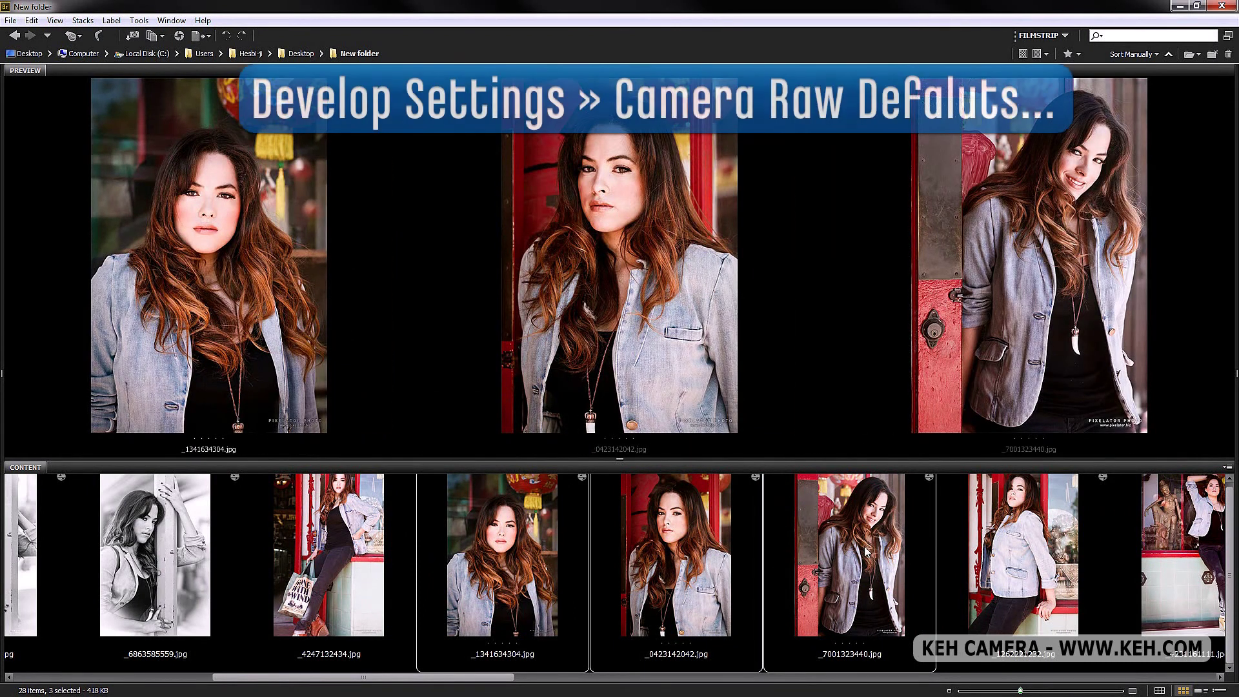
{"action": "right_click", "coordinate": [867, 548]}
{"action": "mouse_move", "coordinate": [793, 497]}
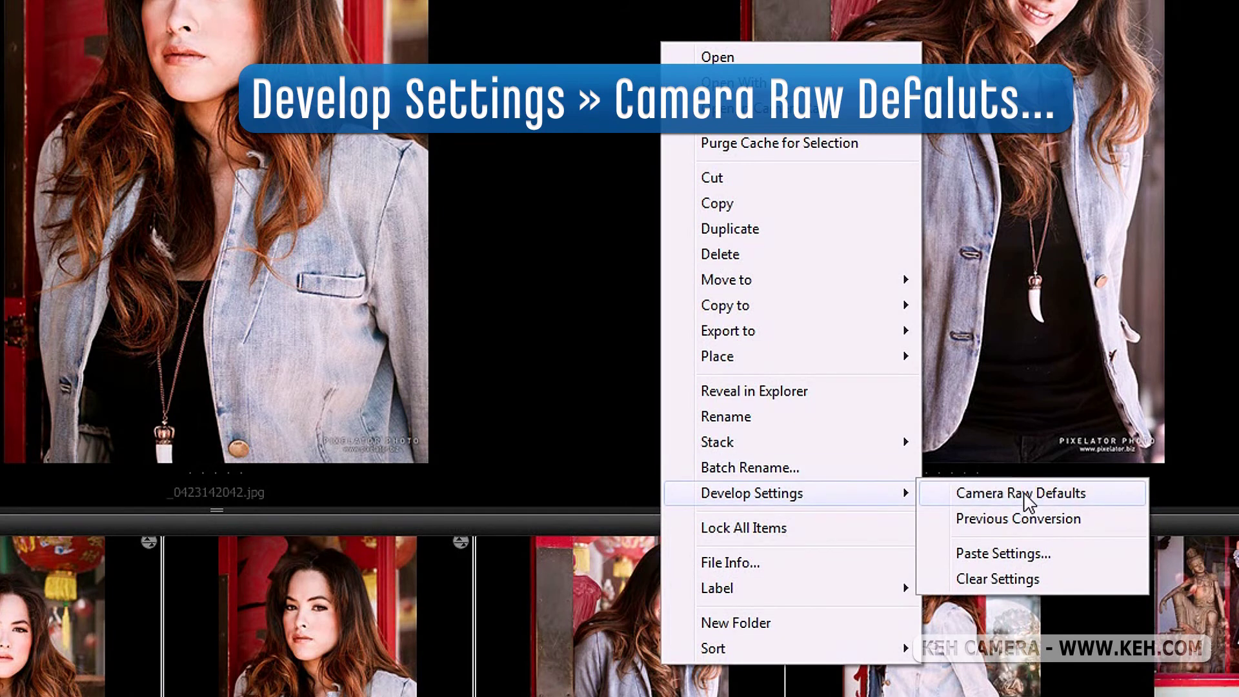
{"action": "left_click", "coordinate": [1026, 495]}
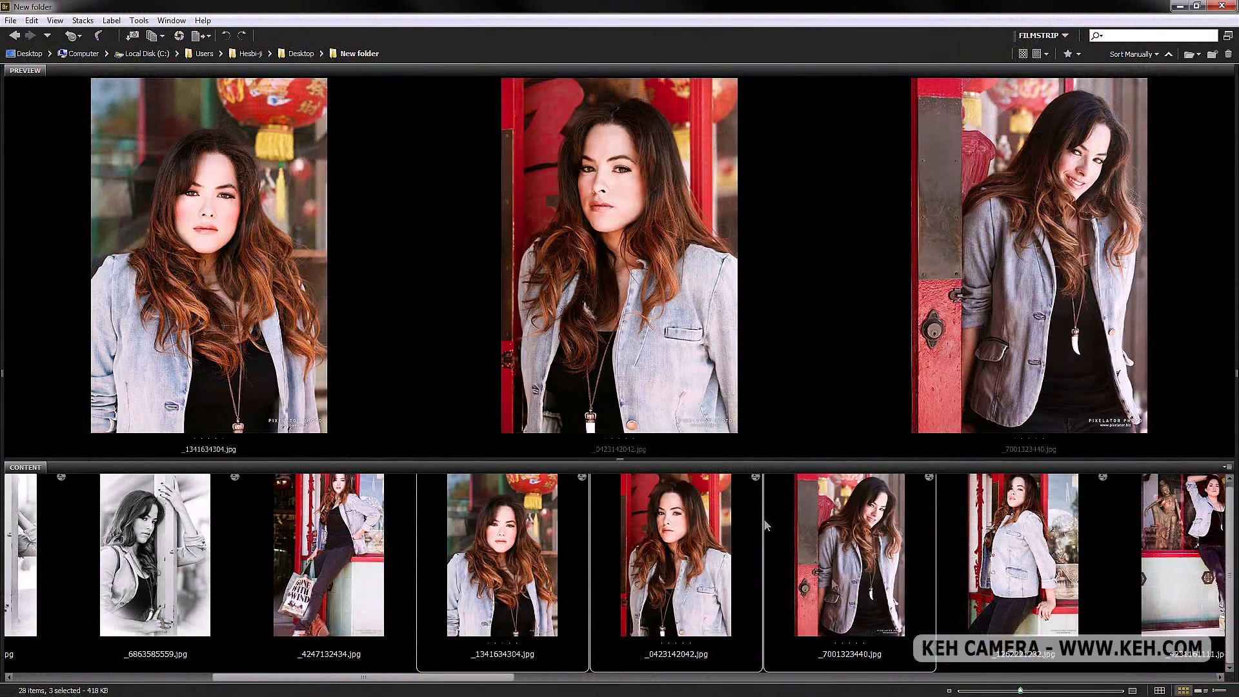